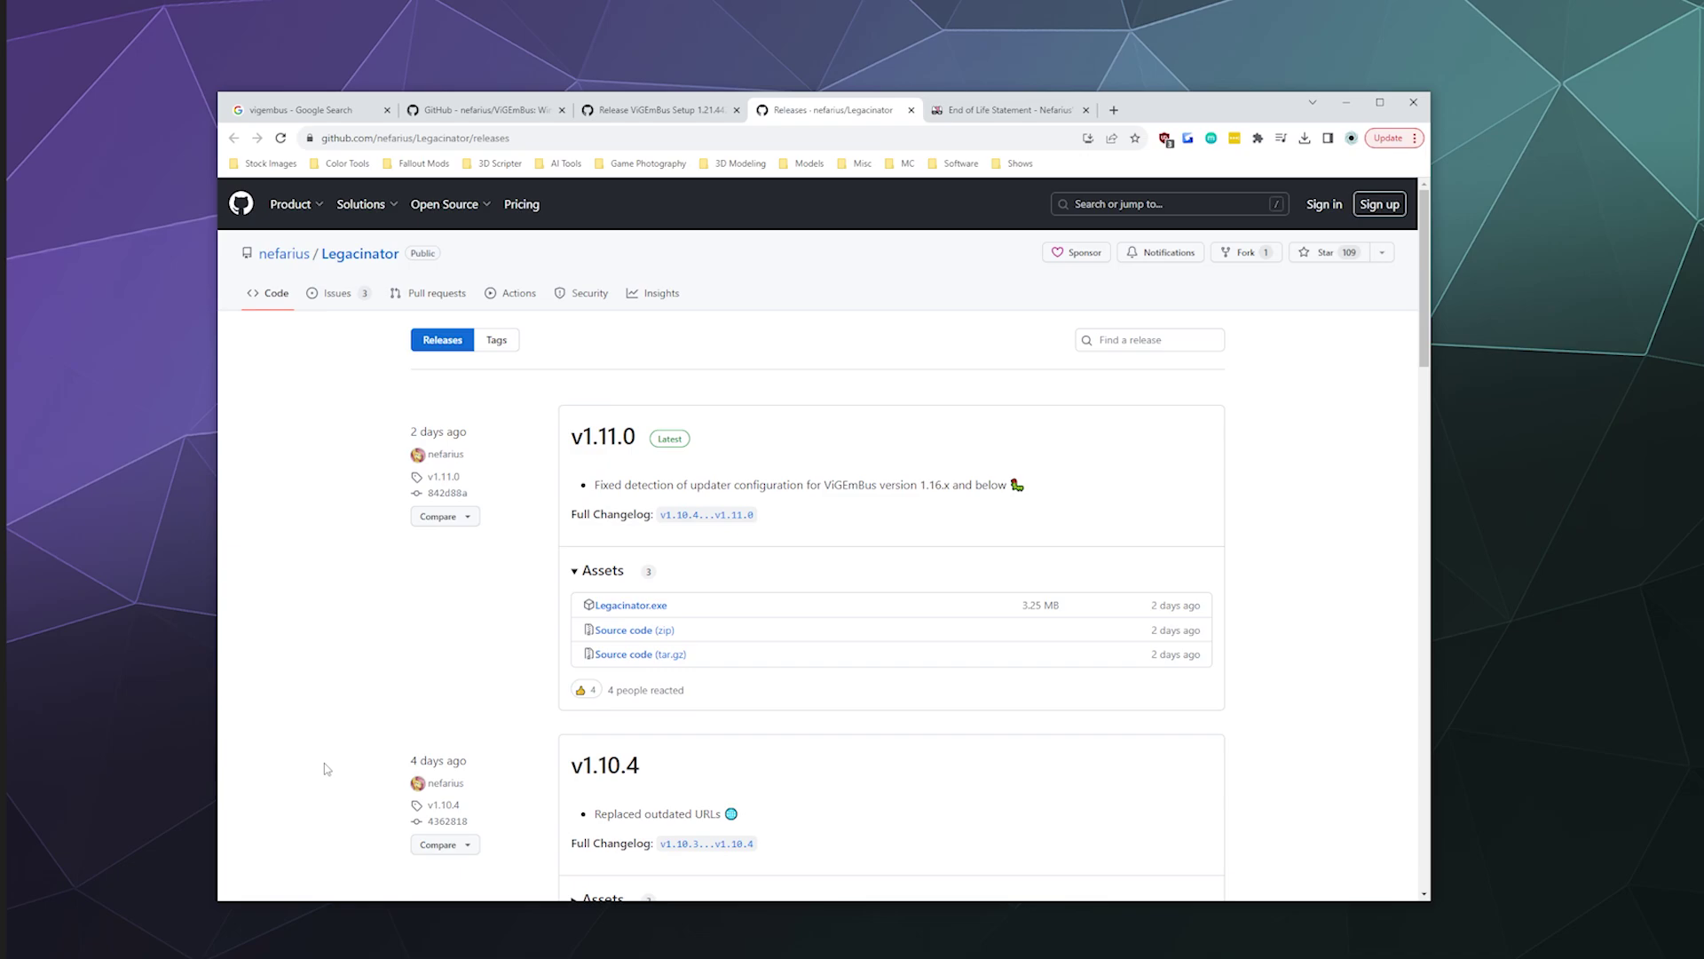
Step: Remove ViGEm Bus Driver 1.21.442 from Apps & features, confirming the uninstall
{"action": "key", "text": "alt+Tab"}
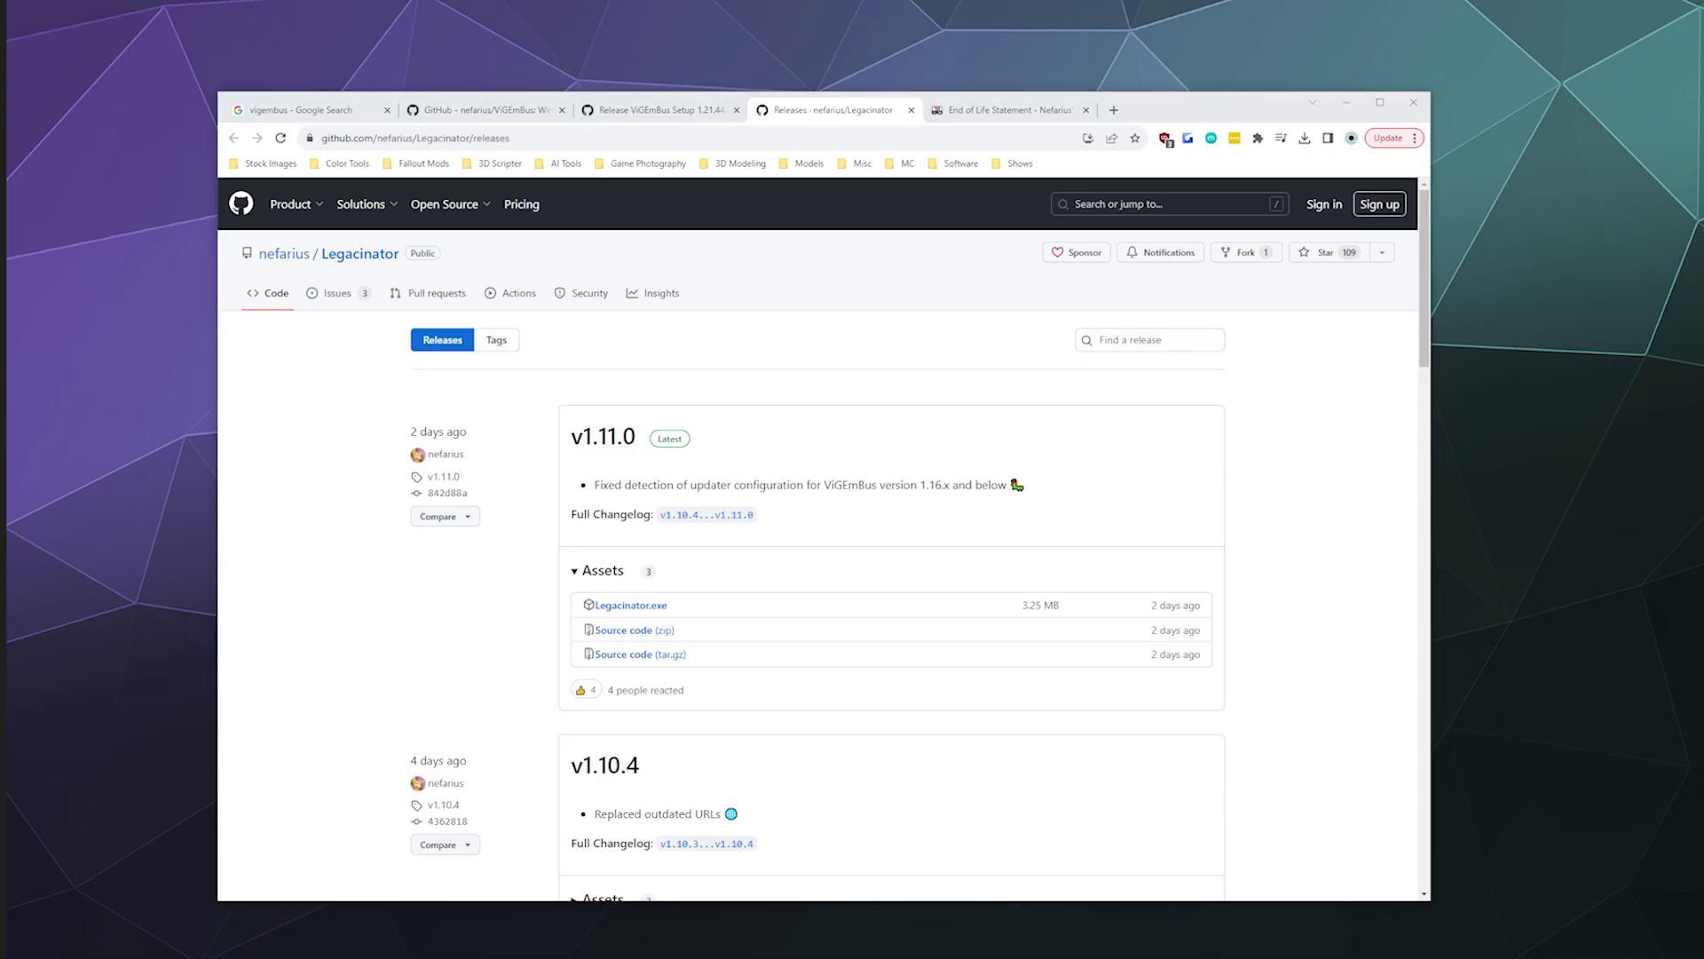
{"action": "left_click_drag", "start_coordinate": [754, 185], "coordinate": [828, 223]}
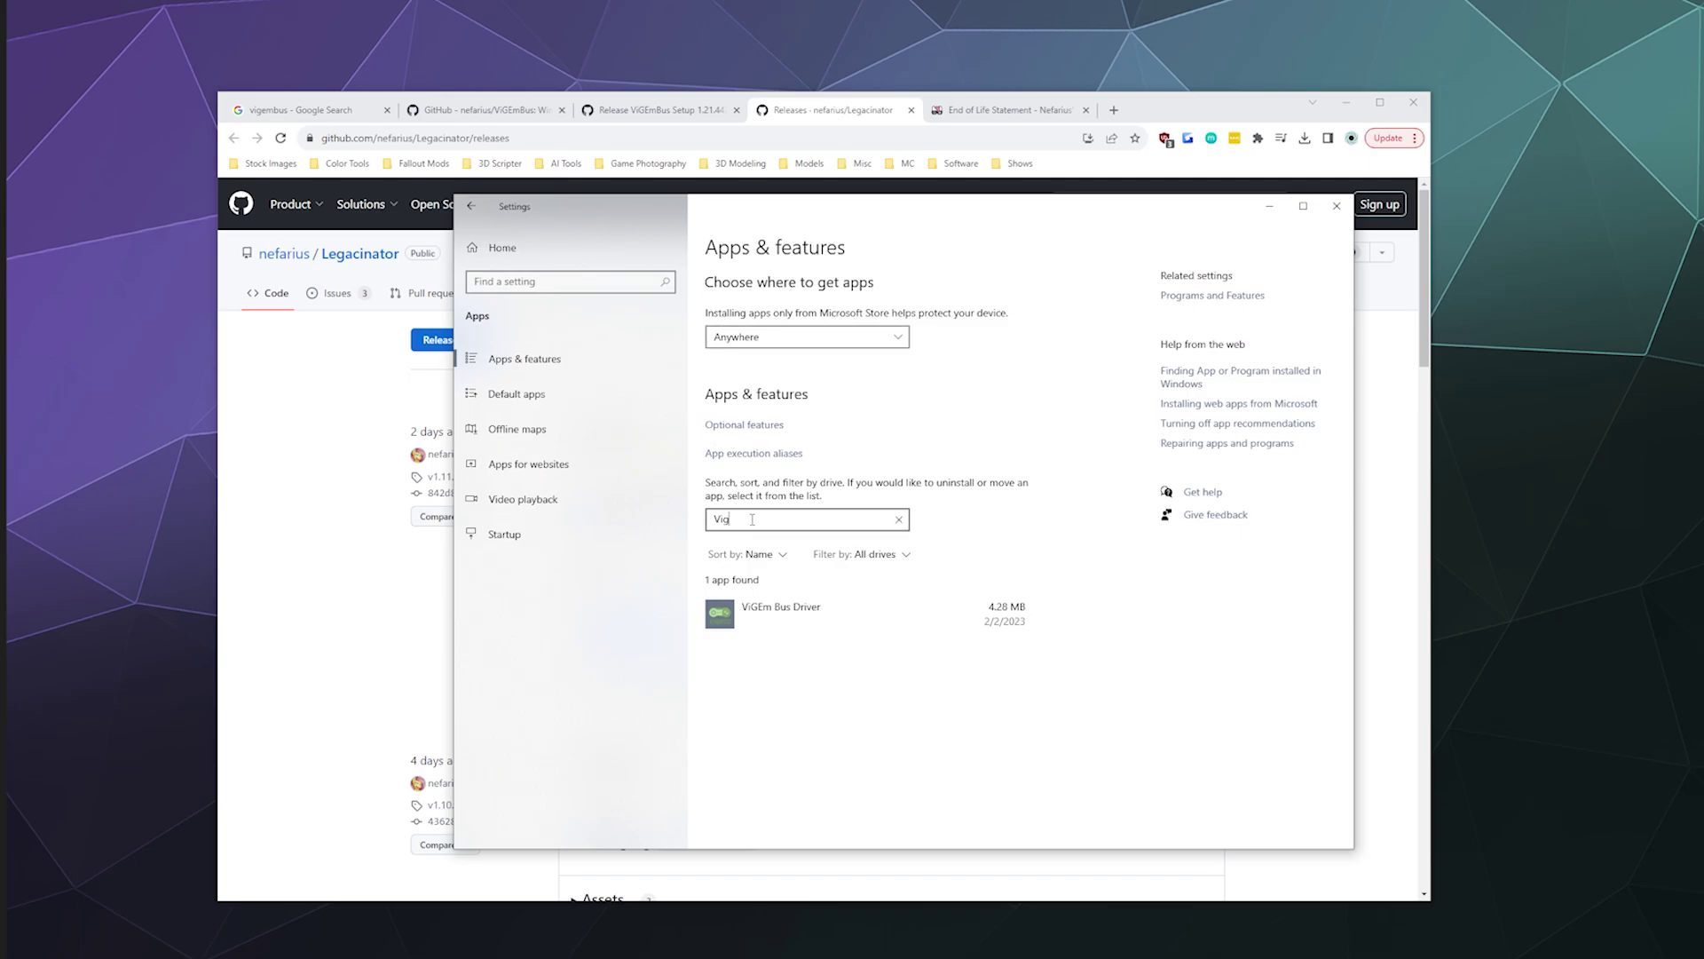
{"action": "left_click", "coordinate": [852, 609]}
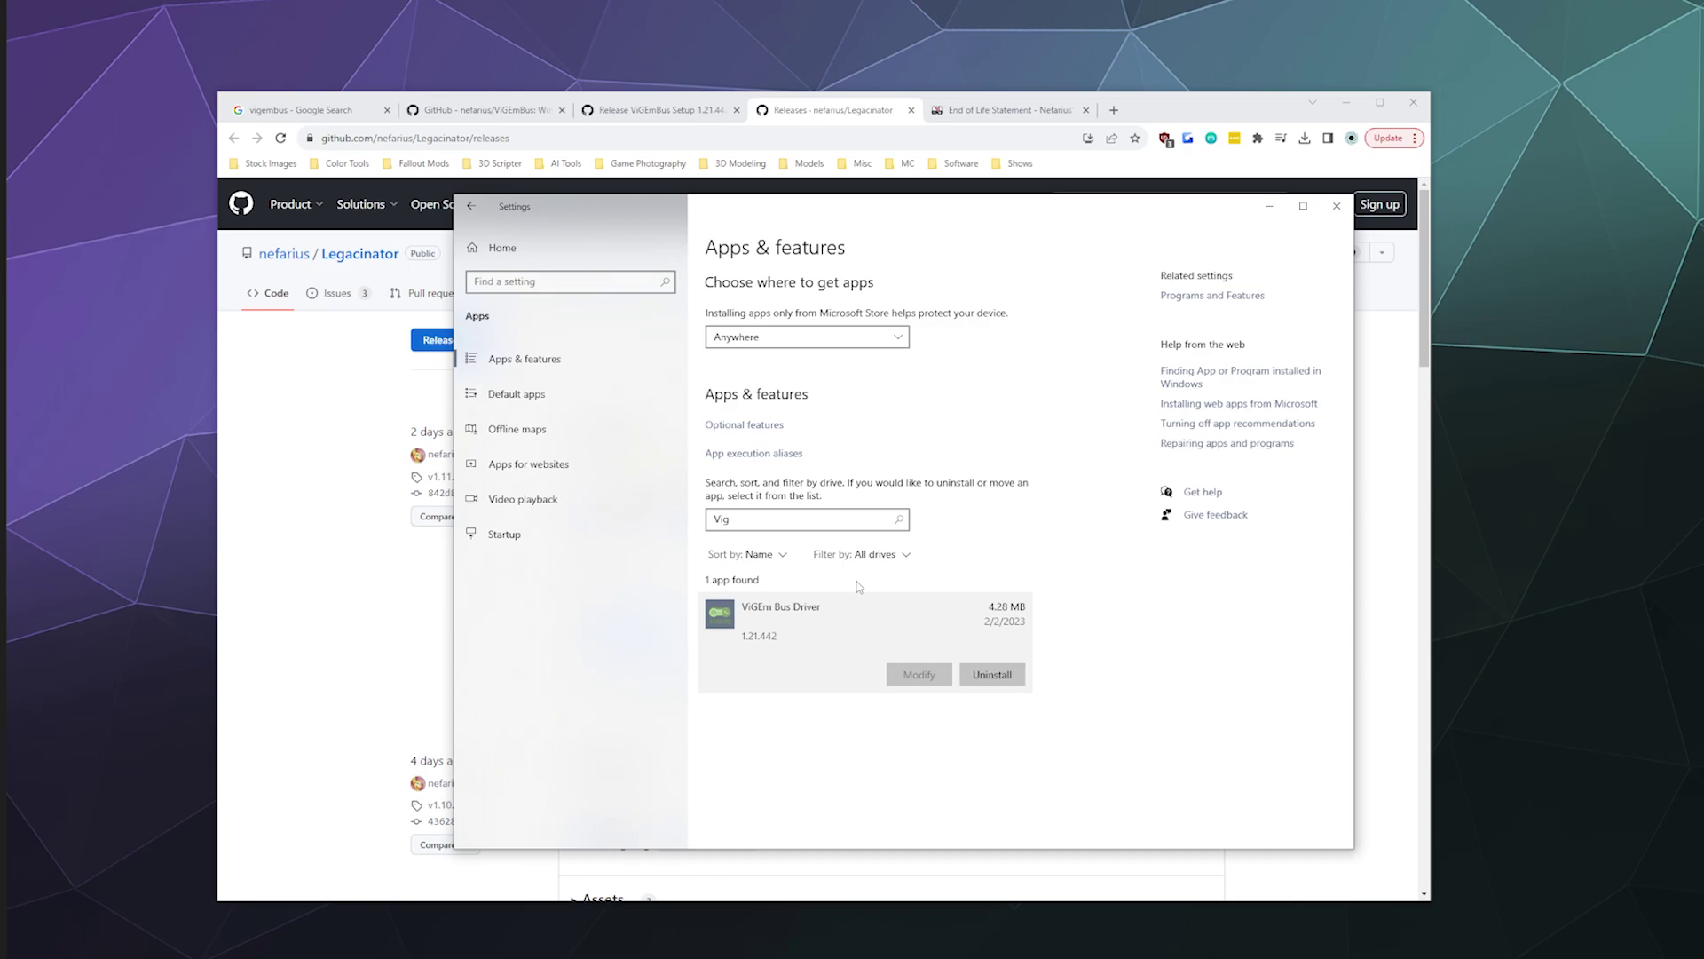
{"action": "left_click", "coordinate": [985, 677]}
{"action": "left_click", "coordinate": [1088, 649]}
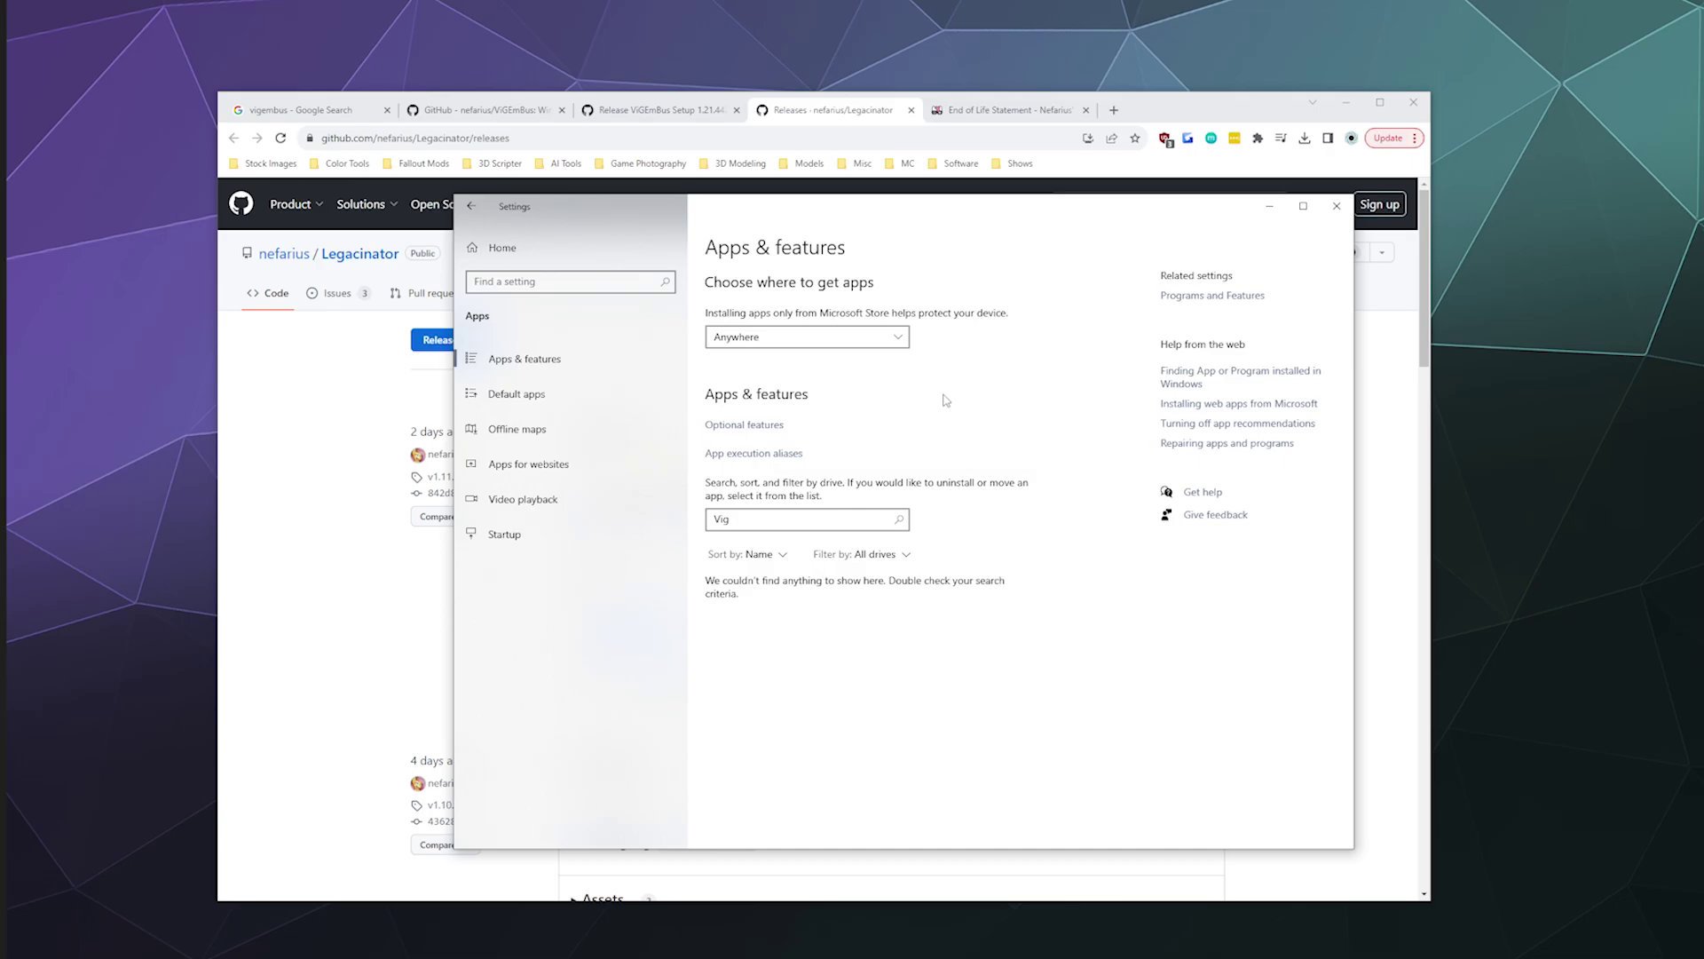
Step: Read the End of Life Statement's Legacinator section, then go to the ViGEmBus Setup 1.21.442 release page
{"action": "left_click", "coordinate": [1269, 206]}
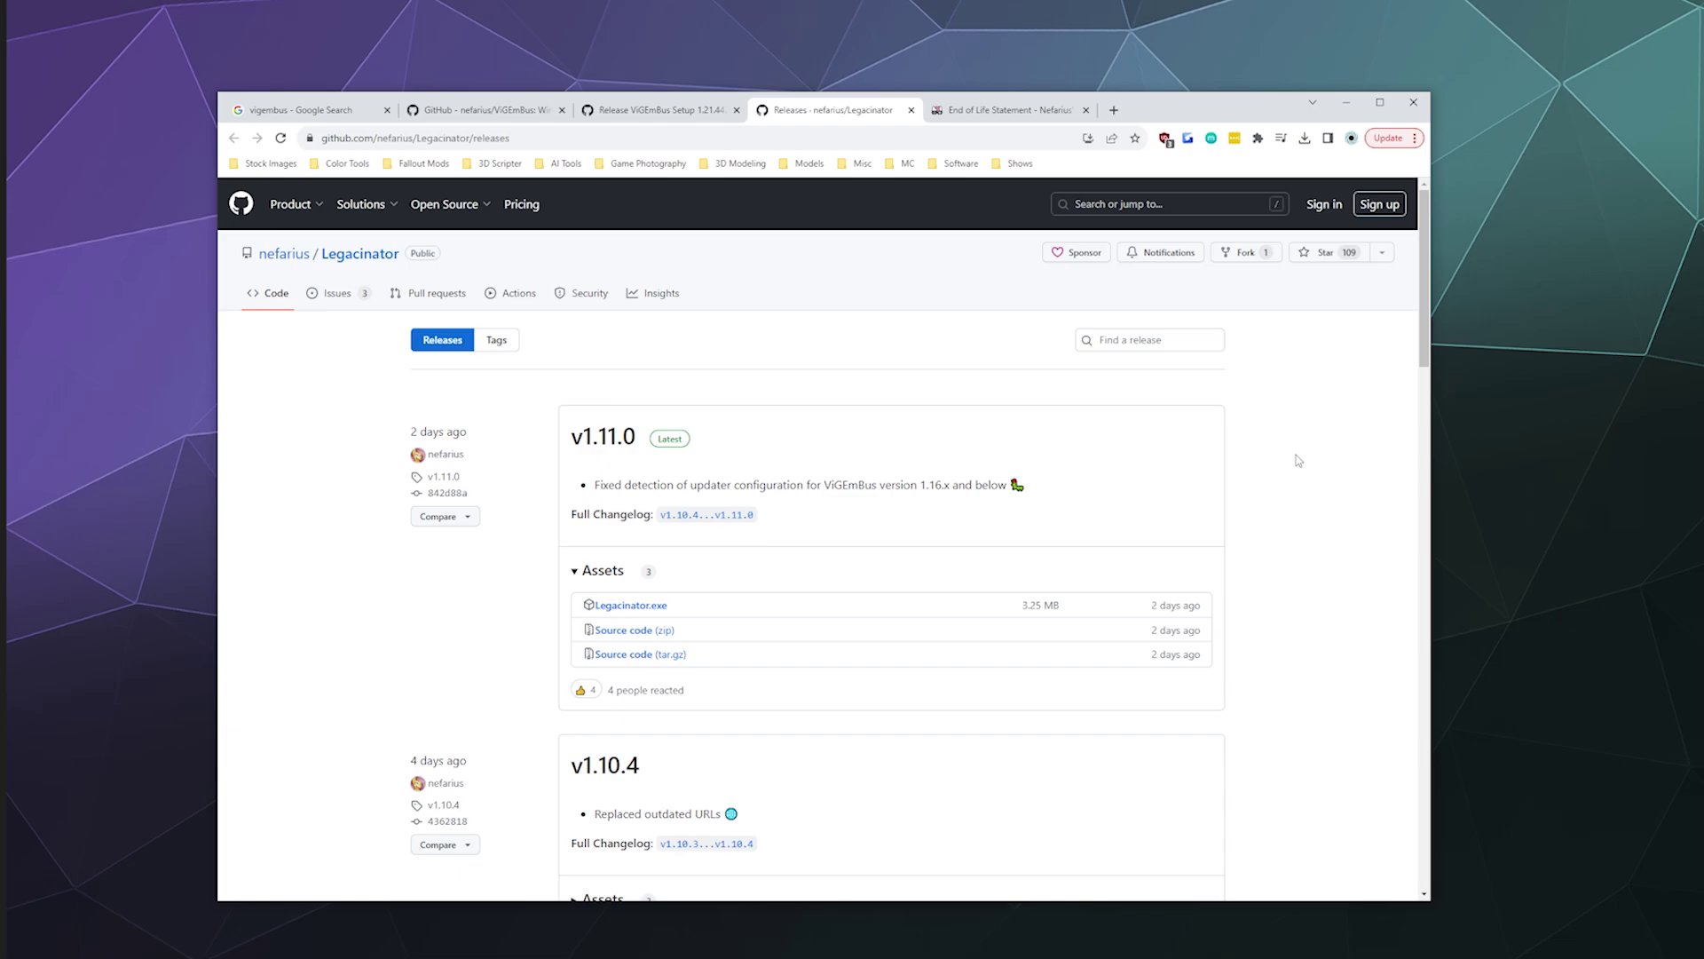
{"action": "left_click", "coordinate": [1012, 110]}
{"action": "scroll", "coordinate": [905, 327], "scroll_direction": "up", "scroll_amount": 6}
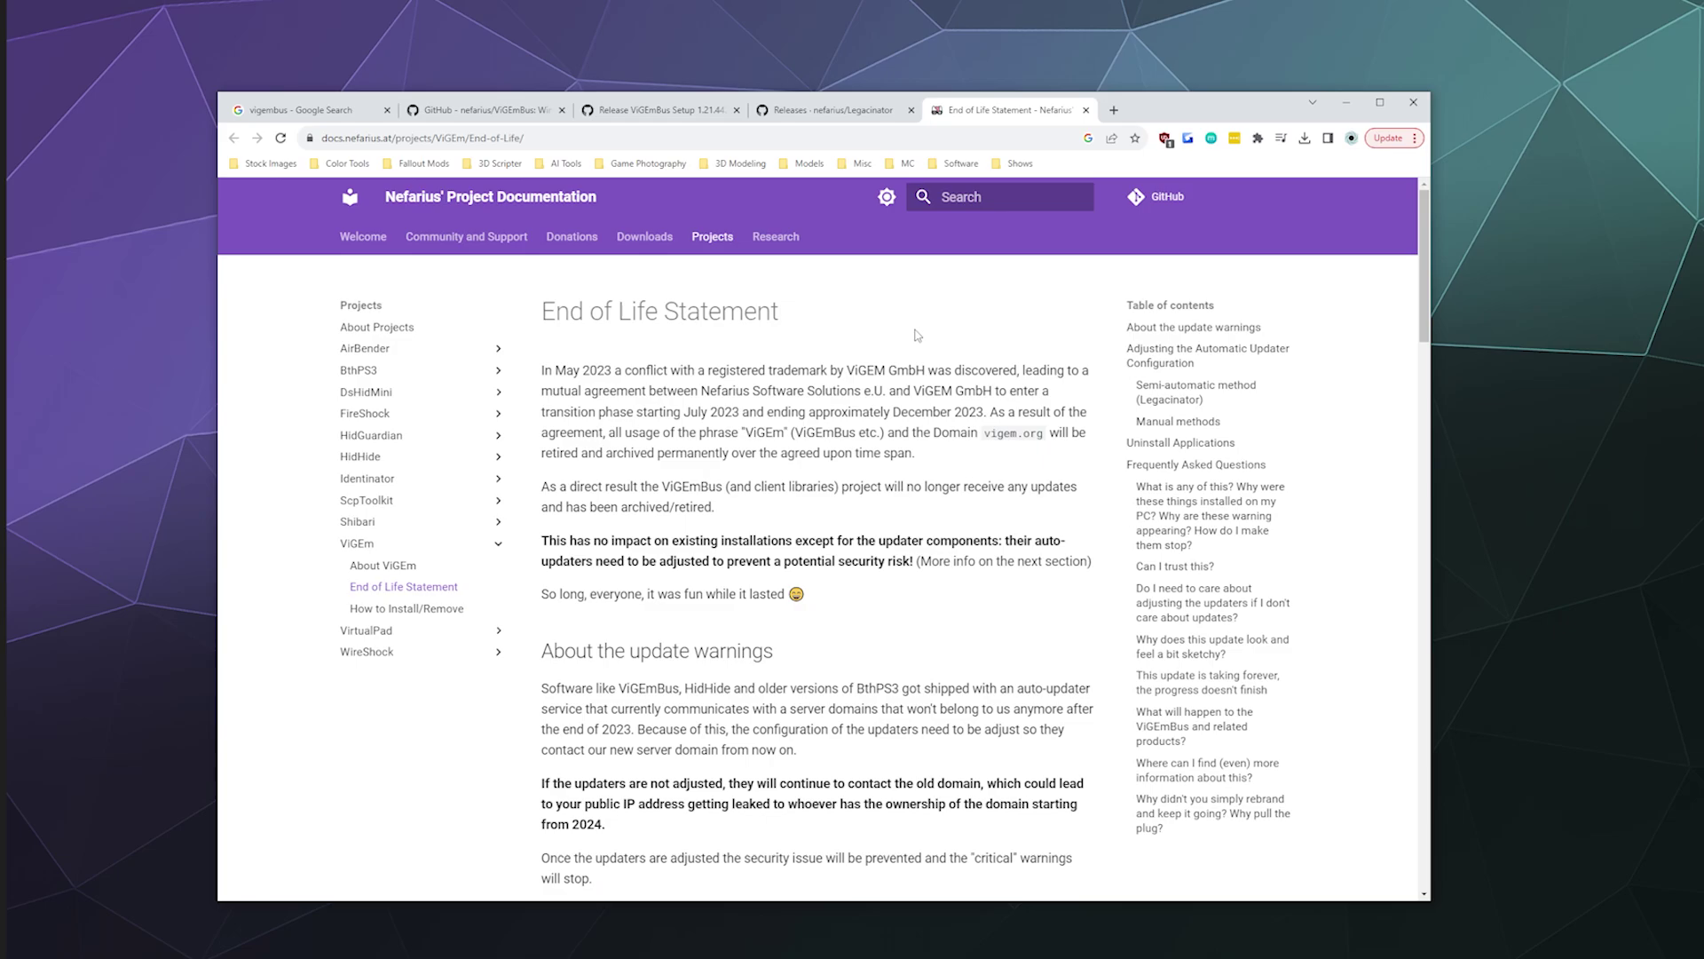
{"action": "scroll", "coordinate": [884, 362], "scroll_direction": "down", "scroll_amount": 5}
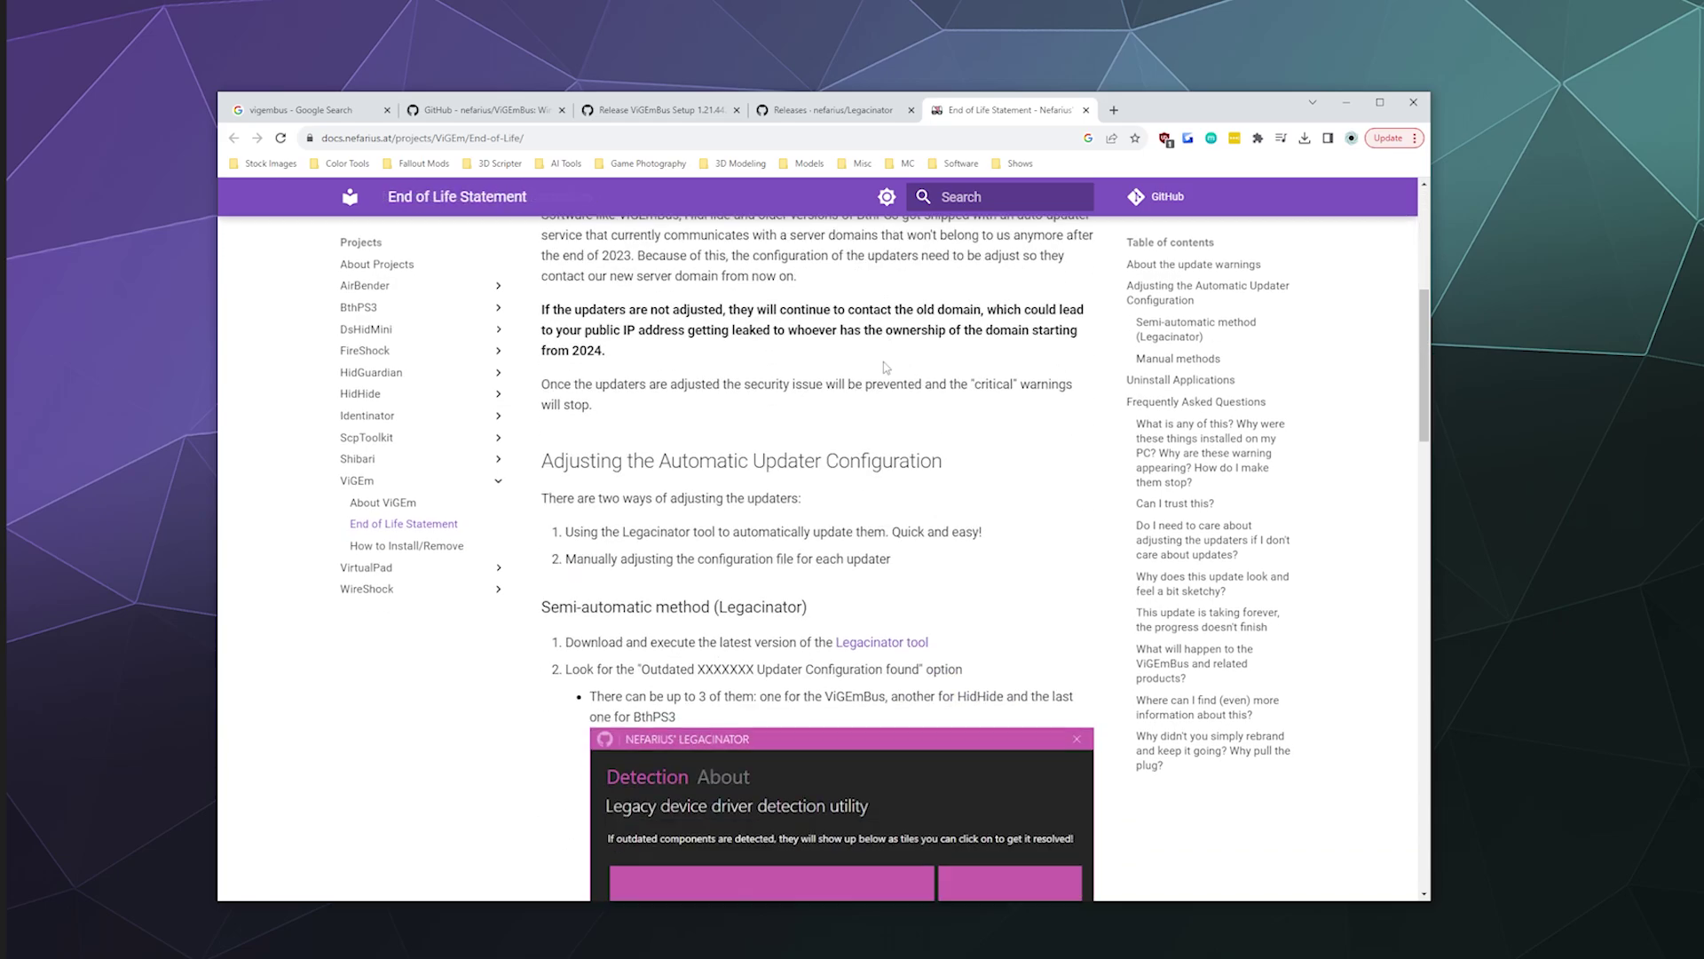
{"action": "scroll", "coordinate": [868, 409], "scroll_direction": "up", "scroll_amount": 5}
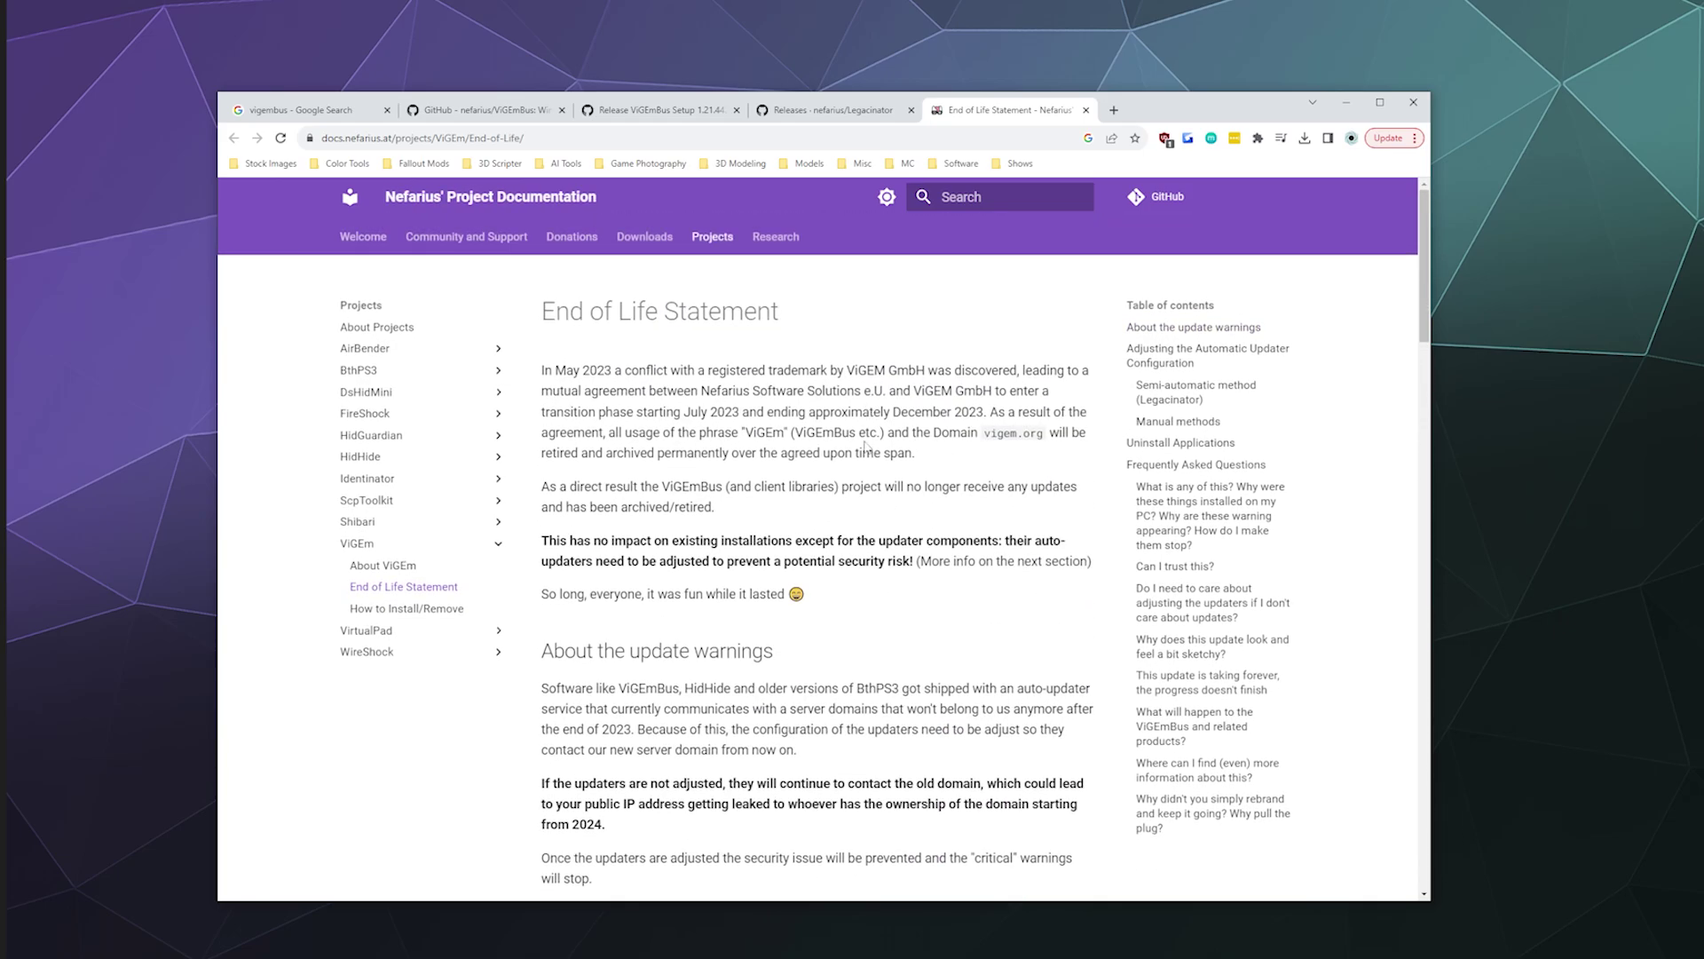
{"action": "scroll", "coordinate": [867, 439], "scroll_direction": "down", "scroll_amount": 10}
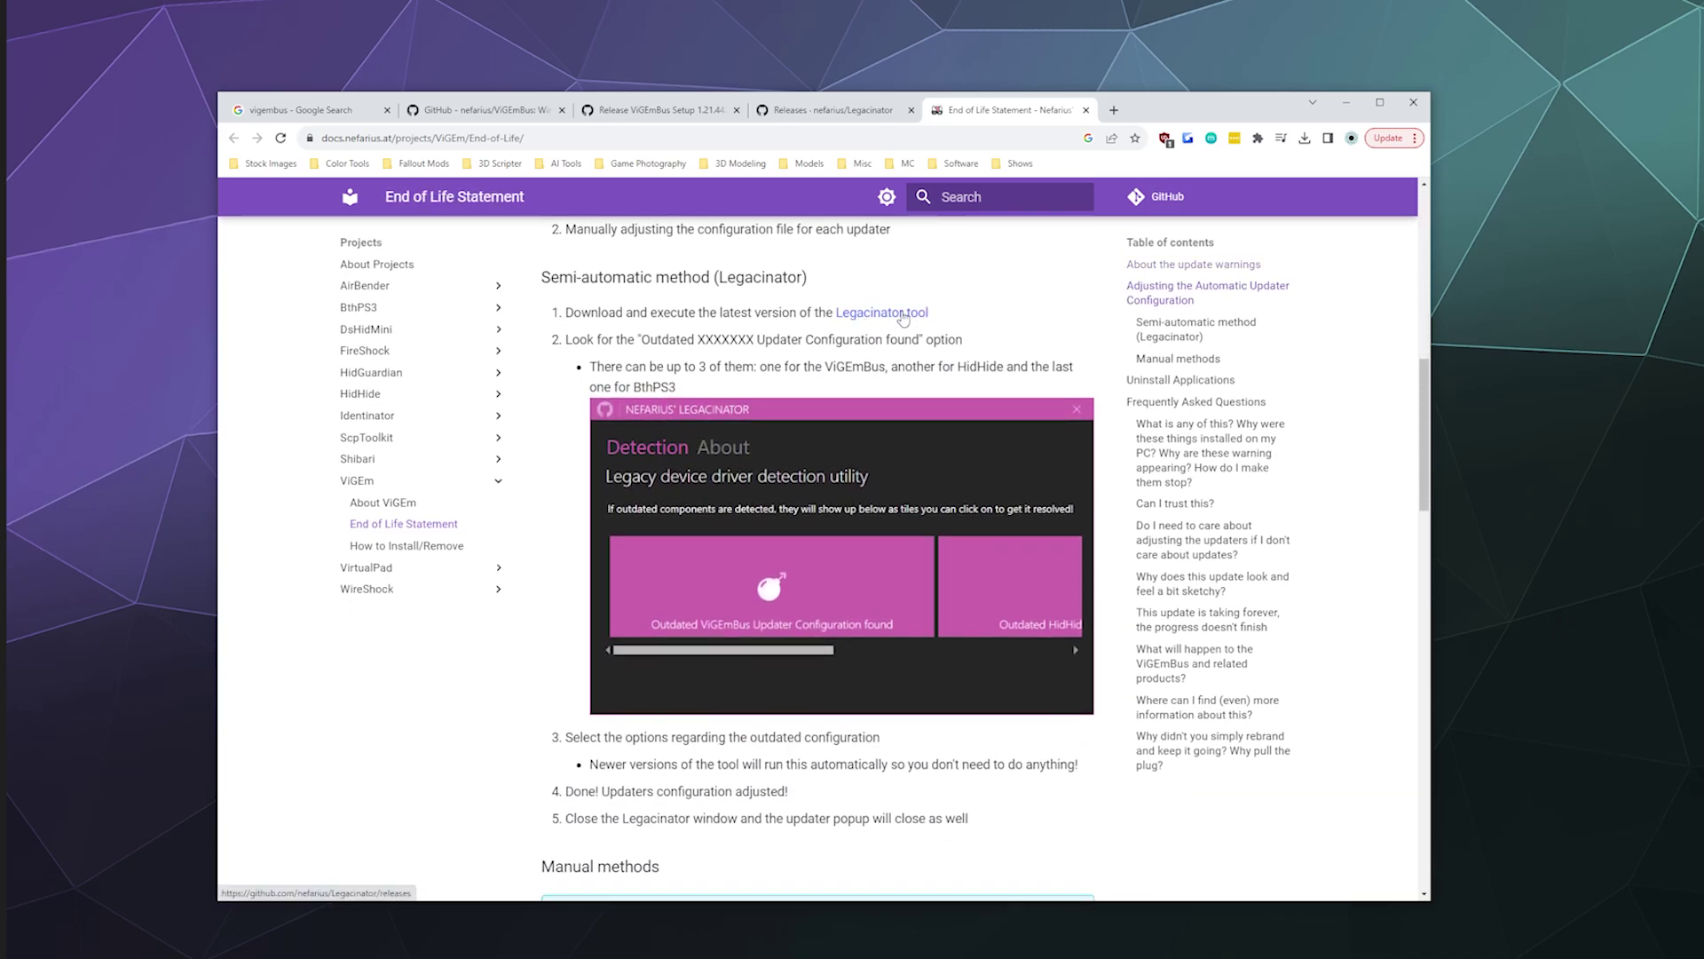
{"action": "left_click", "coordinate": [639, 111]}
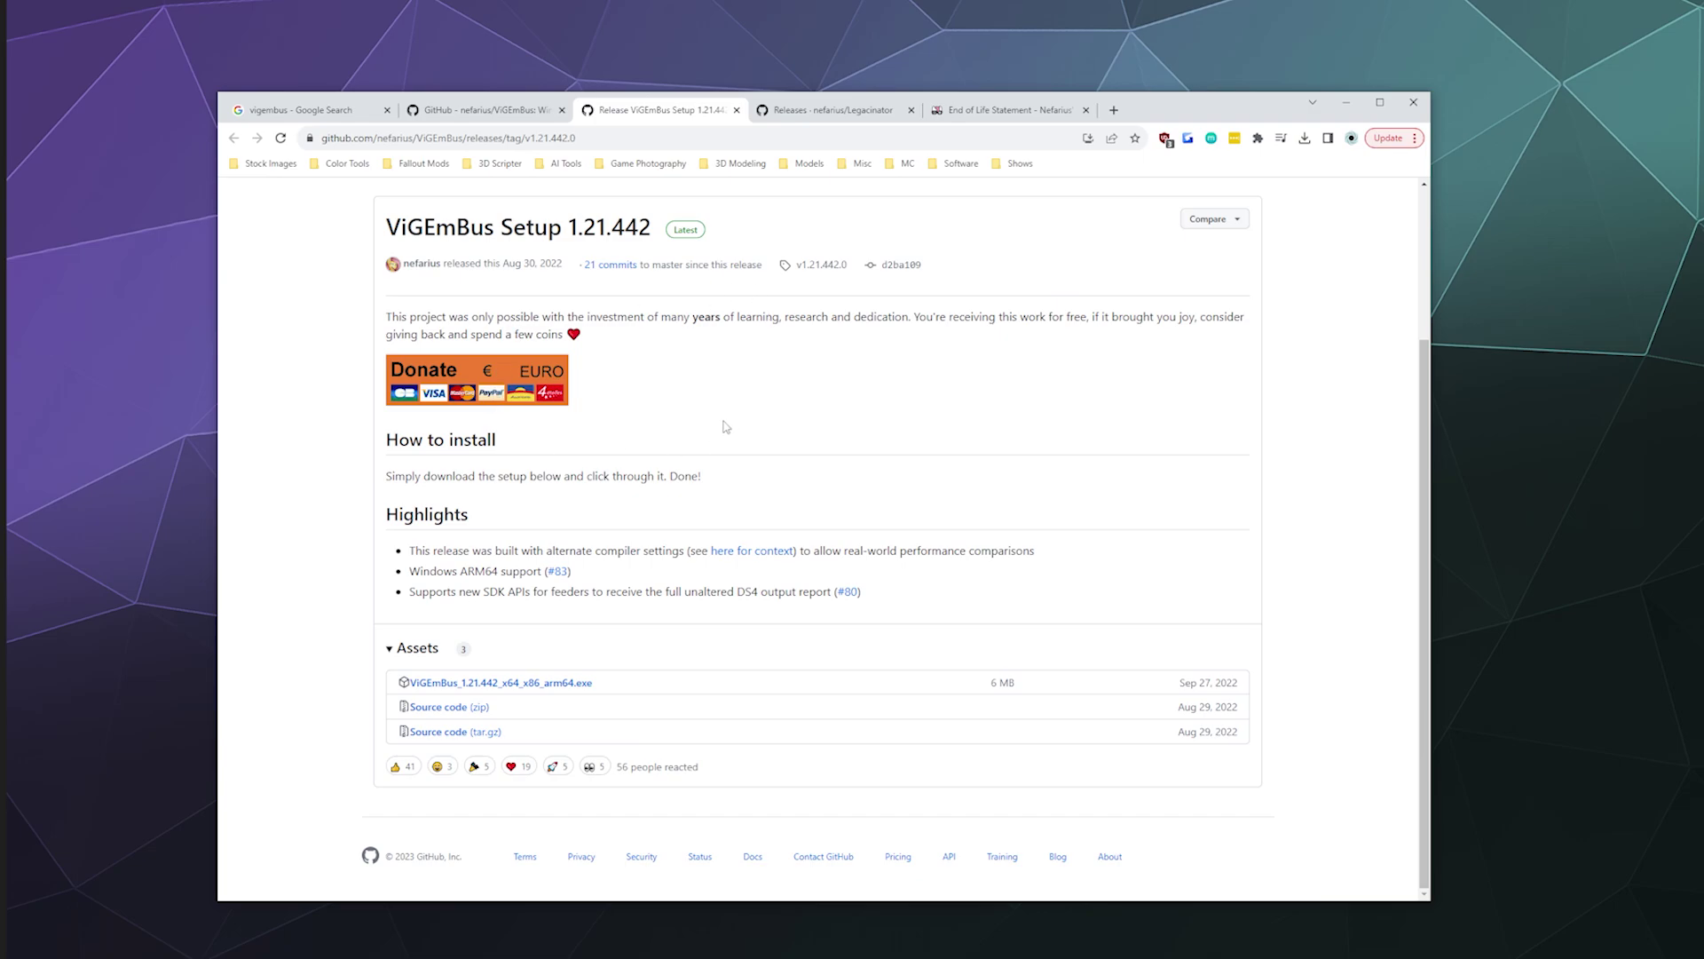
{"action": "left_click", "coordinate": [488, 110]}
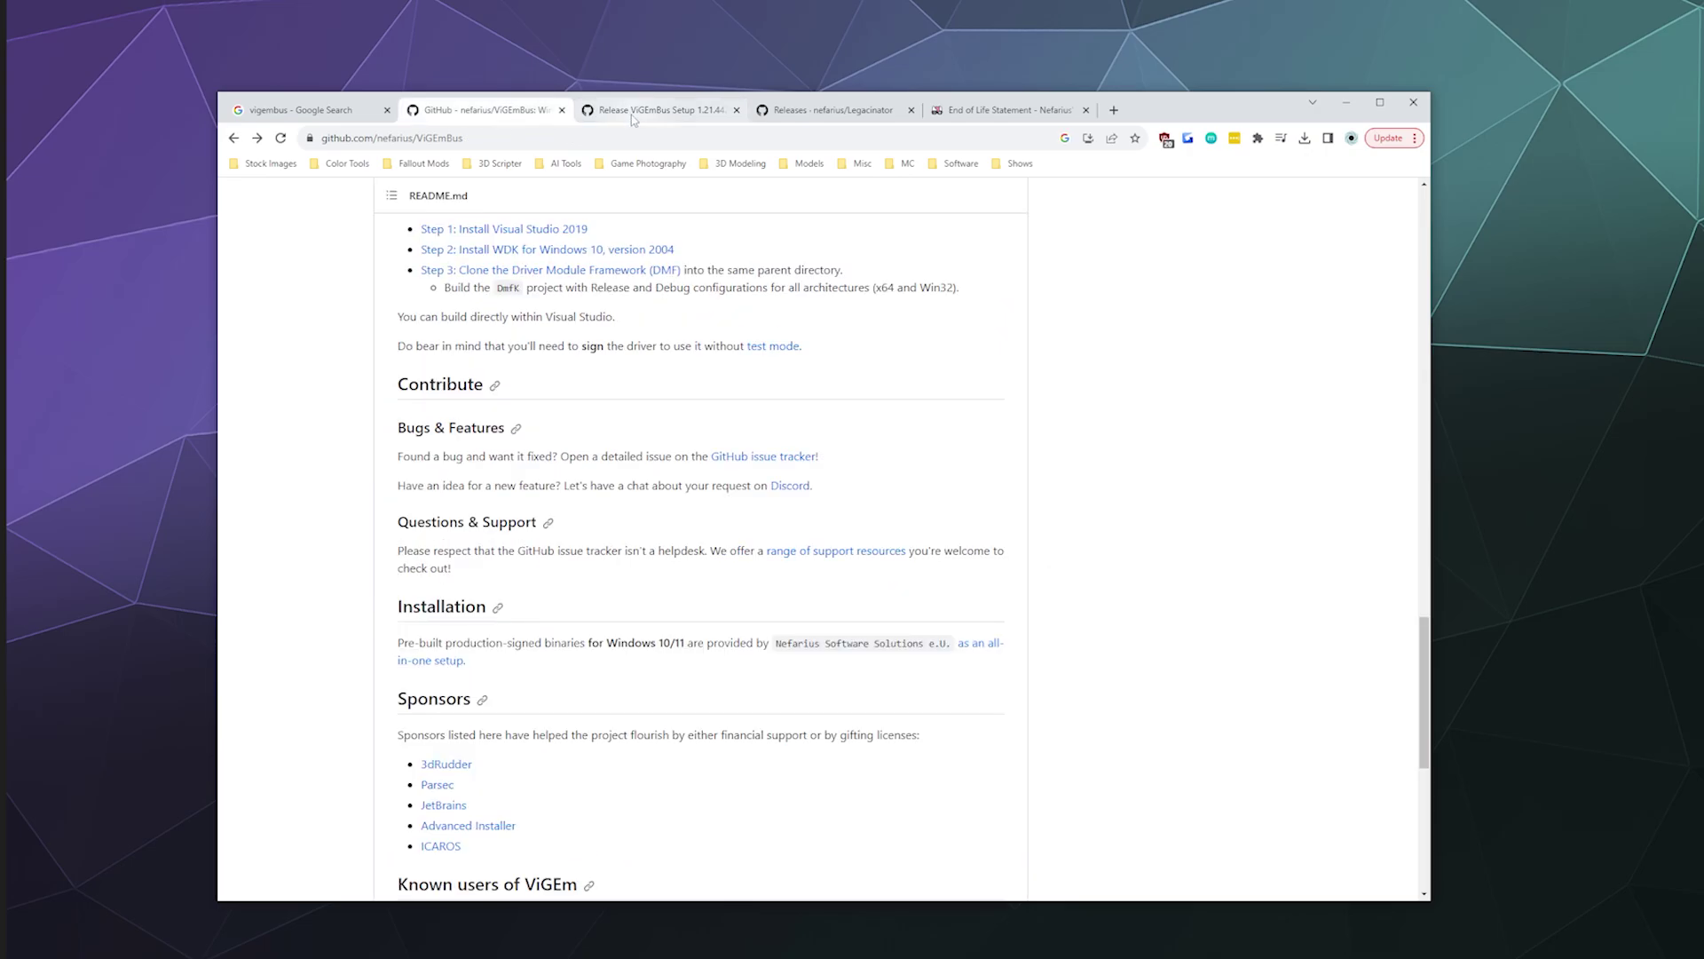
{"action": "scroll", "coordinate": [601, 252], "scroll_direction": "up", "scroll_amount": 10}
{"action": "scroll", "coordinate": [601, 252], "scroll_direction": "up", "scroll_amount": 6}
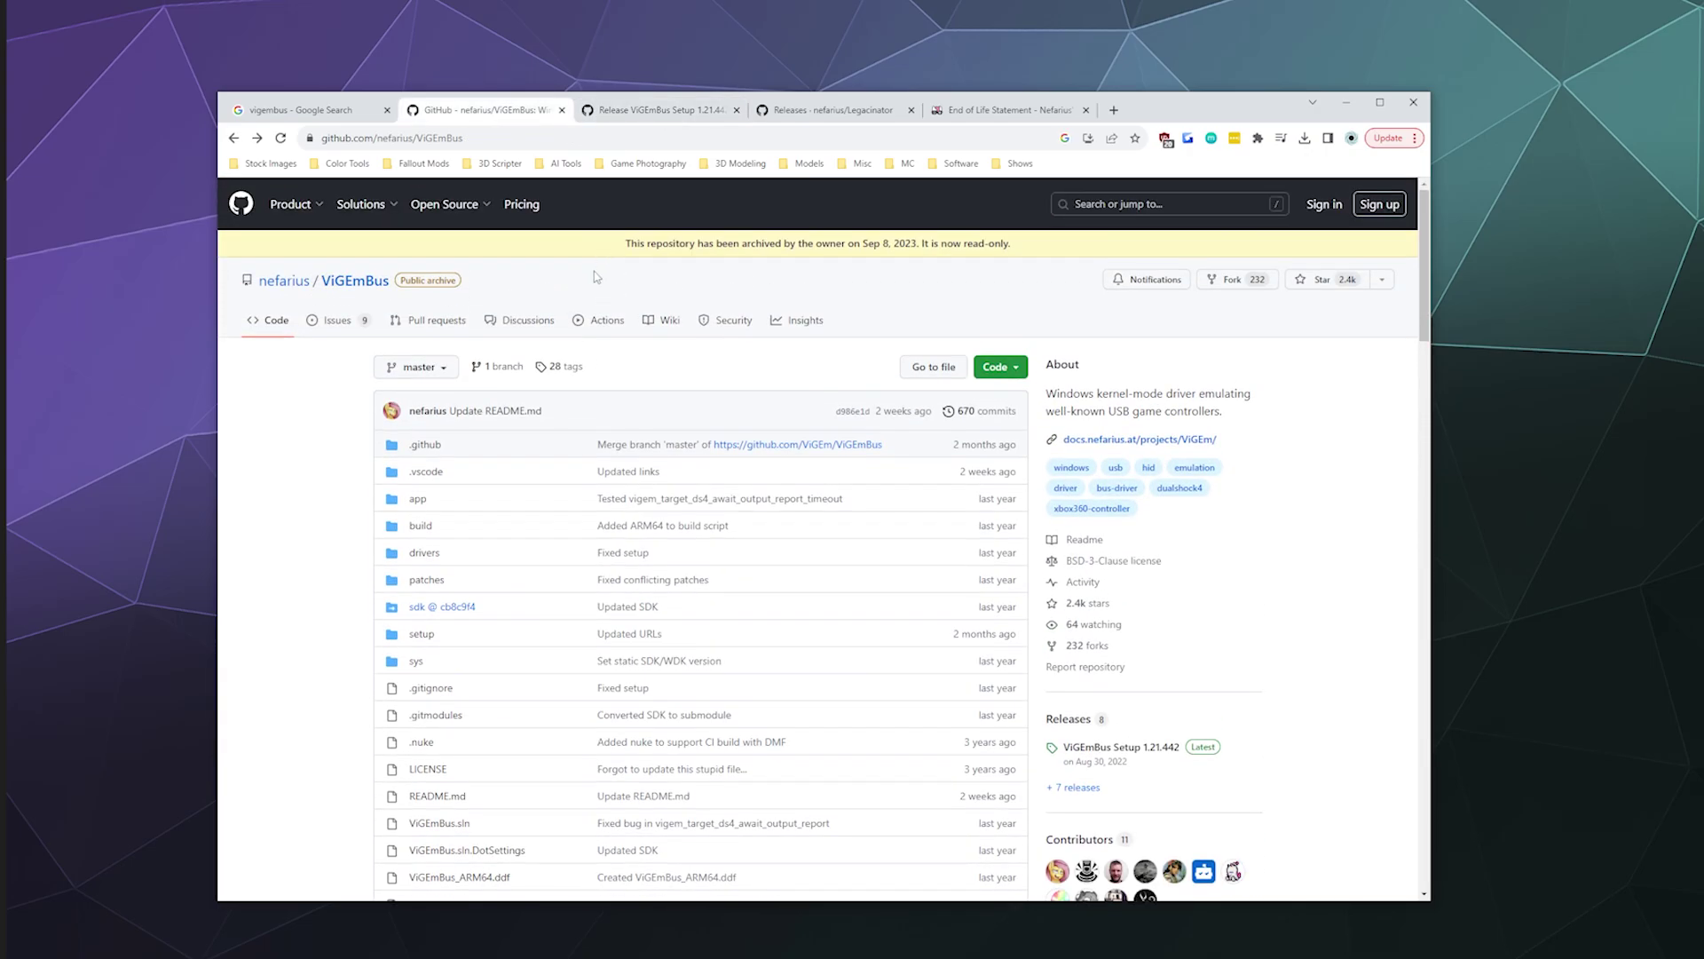
{"action": "left_click", "coordinate": [629, 114]}
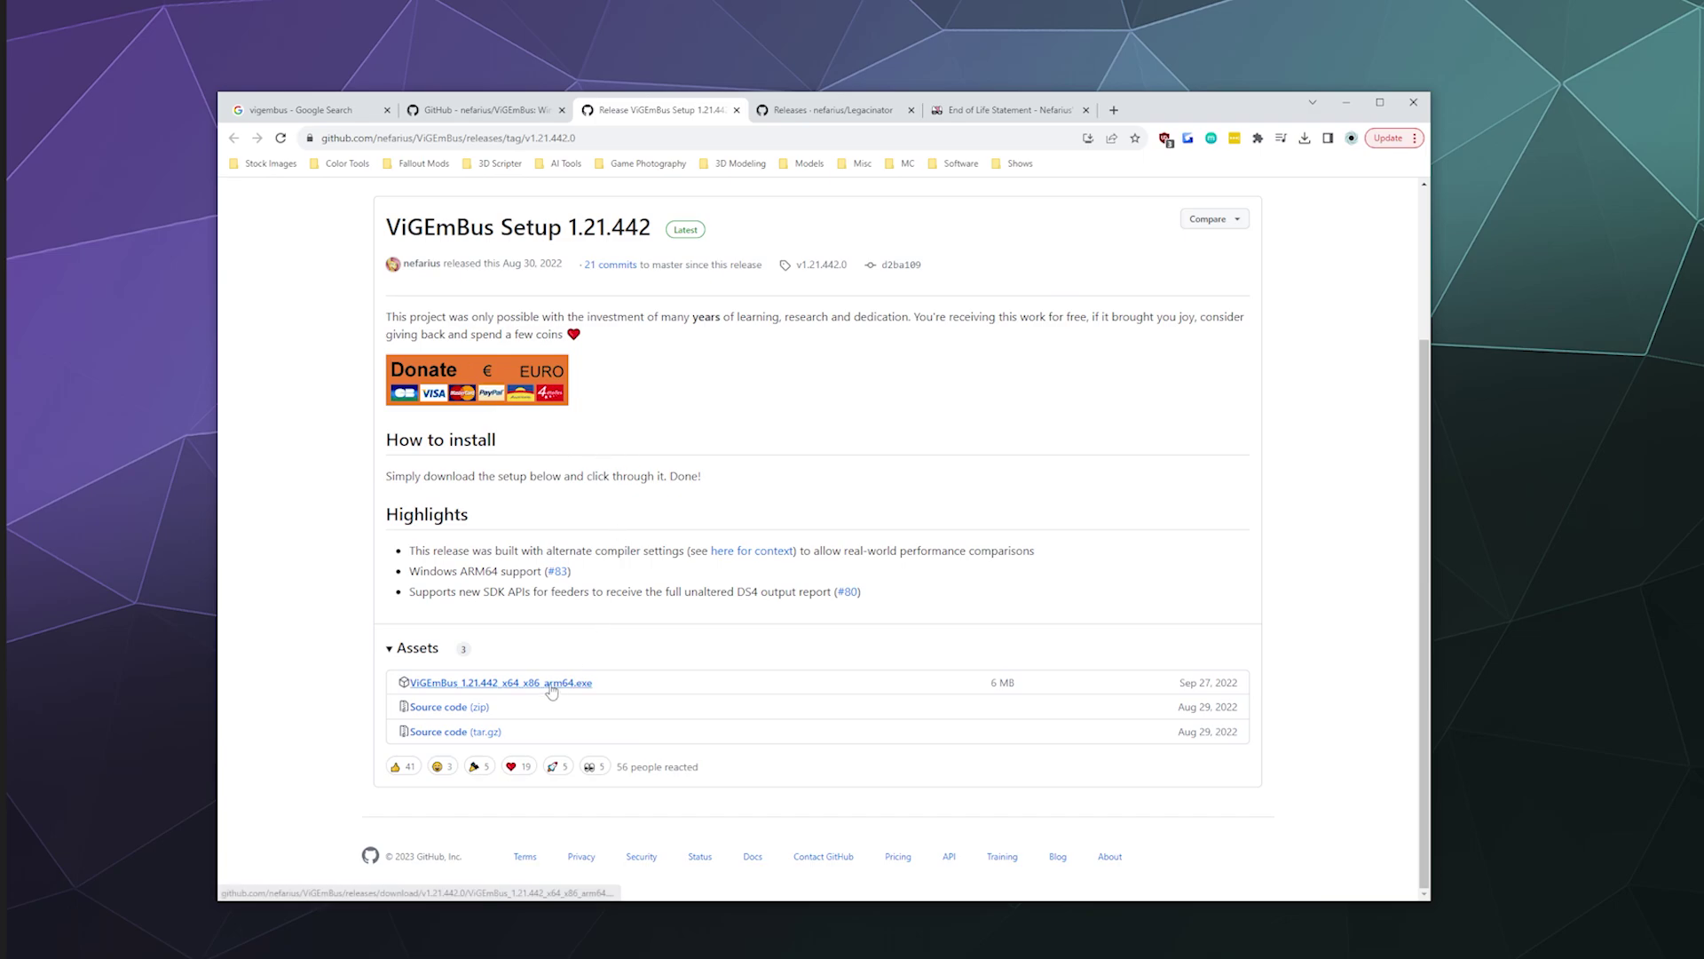
Step: Open the VigEmBus Driver 2023 folder from Chrome's downloads, holding Legacinator and the ViGEmBus_1.21.442 installer
{"action": "left_click", "coordinate": [1304, 138]}
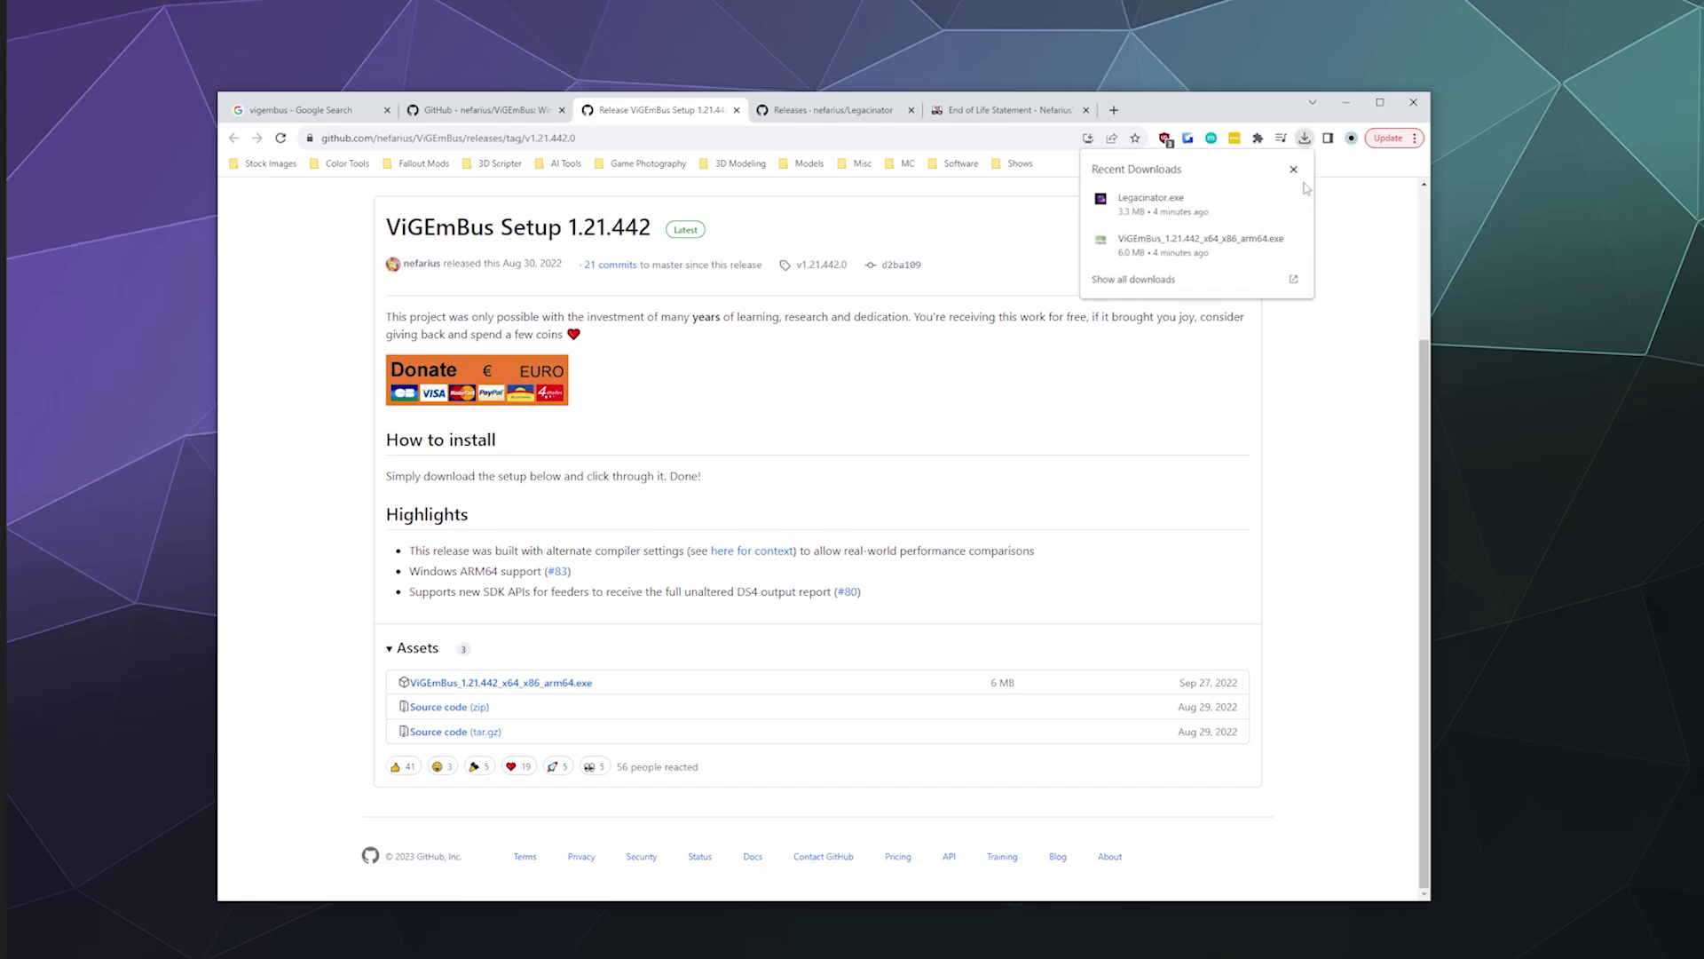
{"action": "left_click", "coordinate": [1270, 198]}
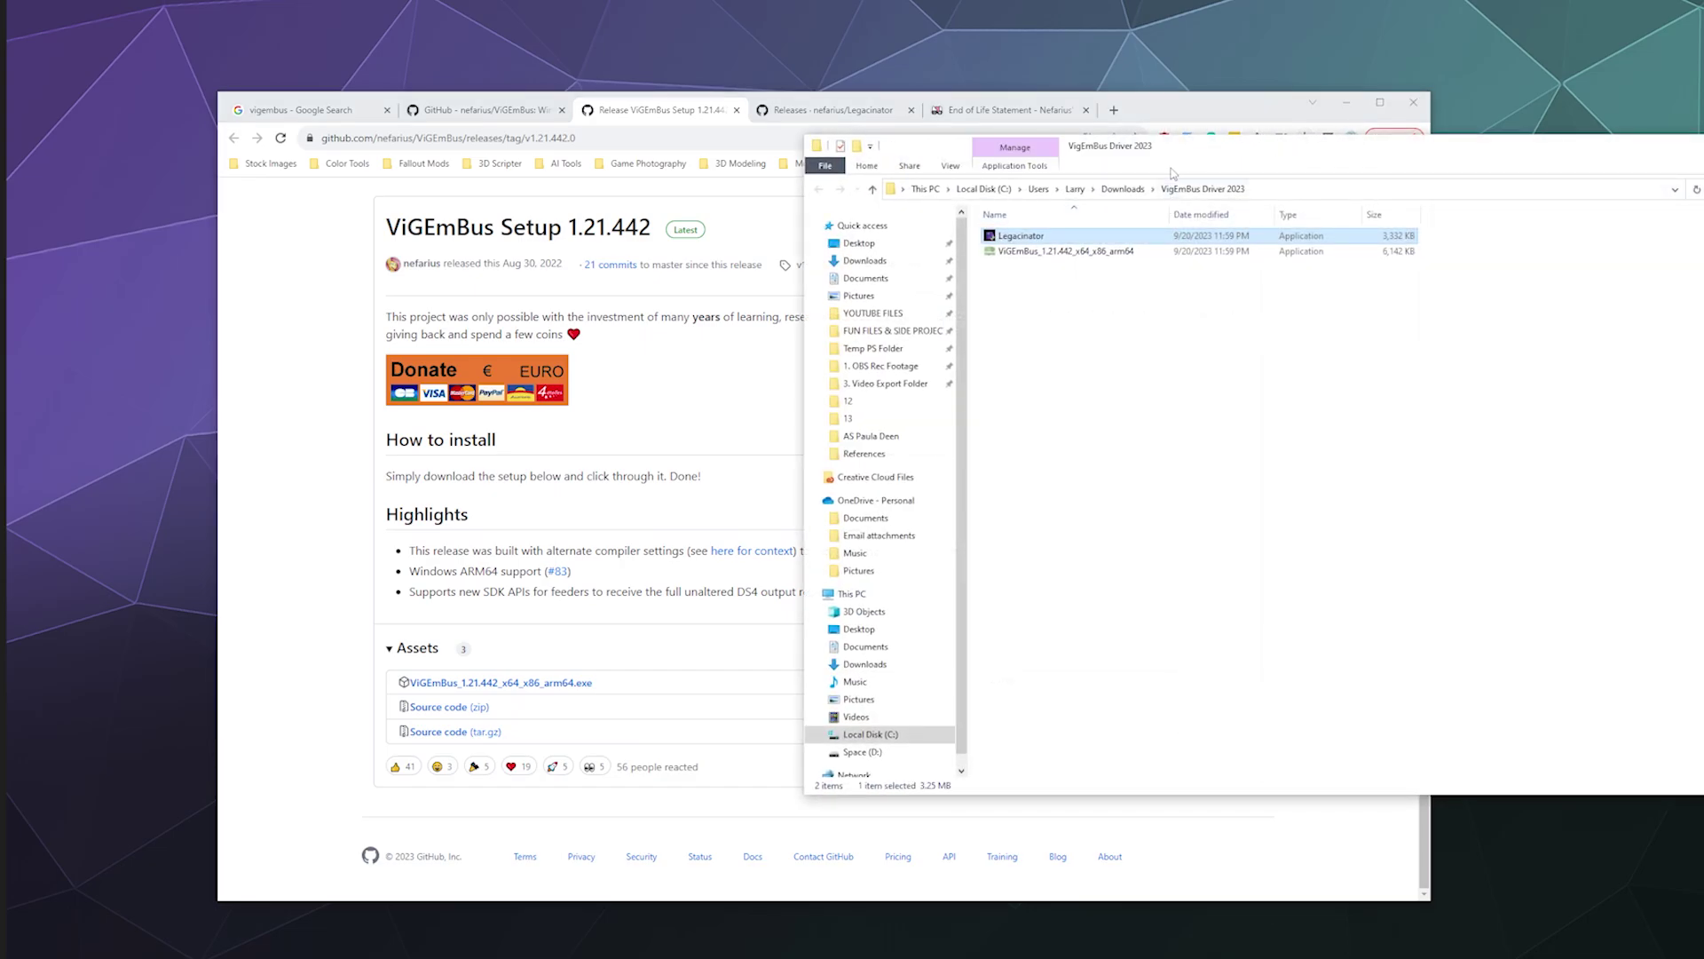
{"action": "left_click_drag", "start_coordinate": [1028, 211], "coordinate": [719, 235]}
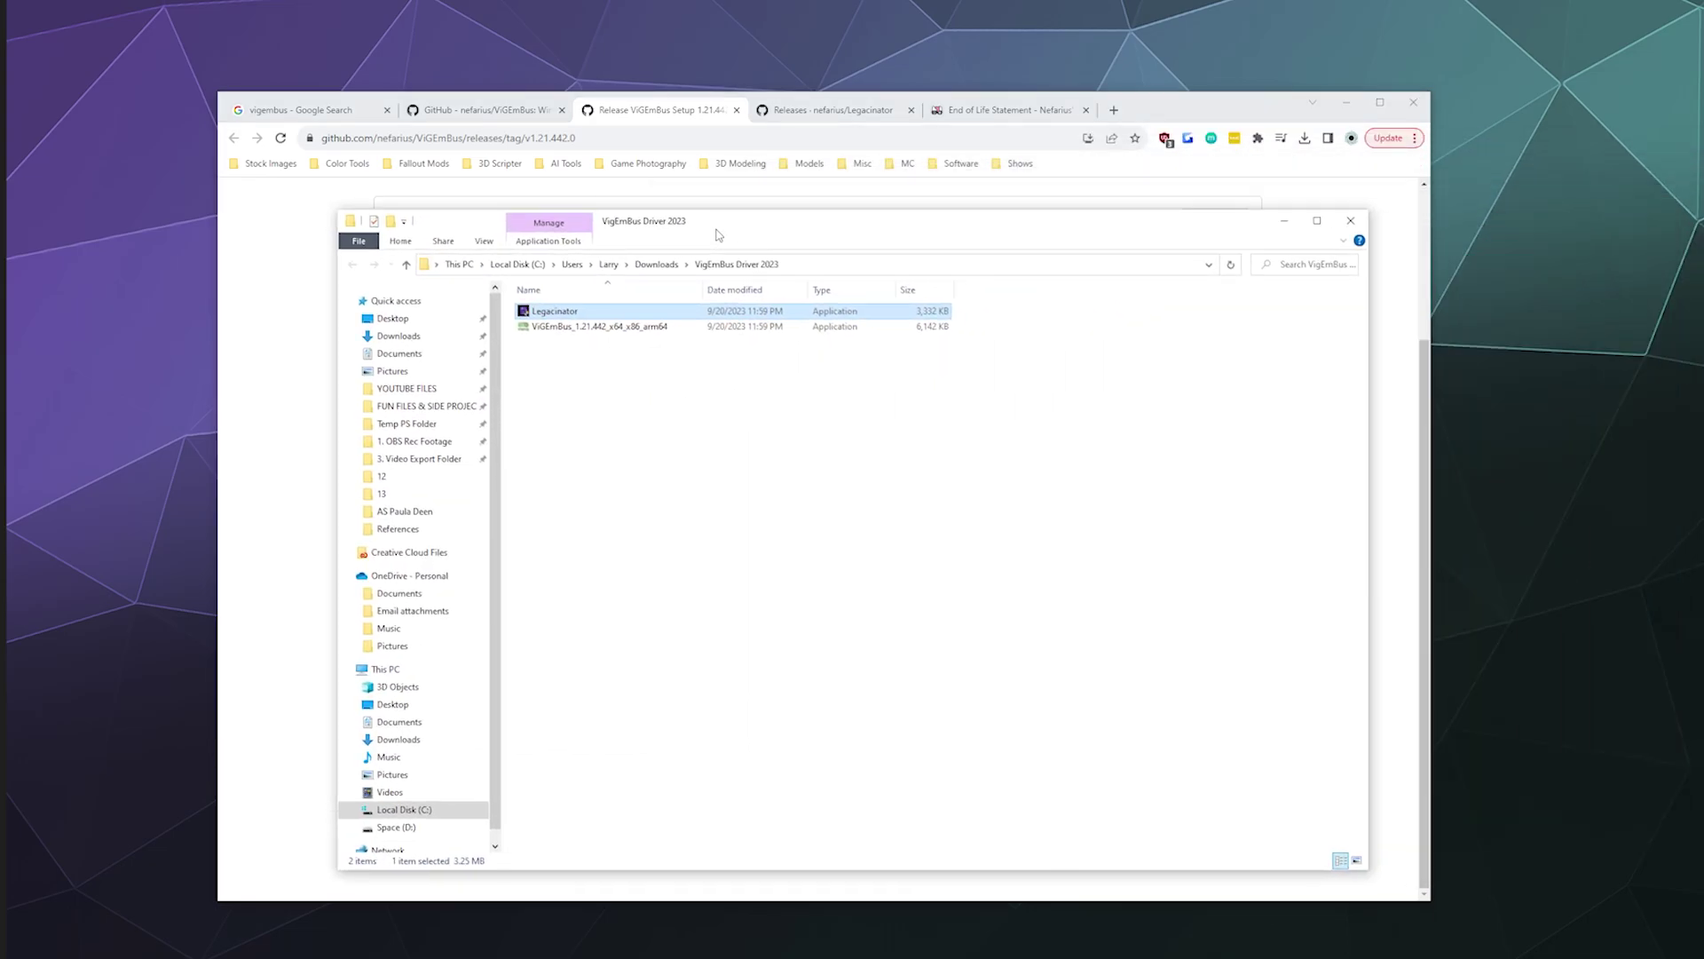
{"action": "left_click", "coordinate": [614, 330]}
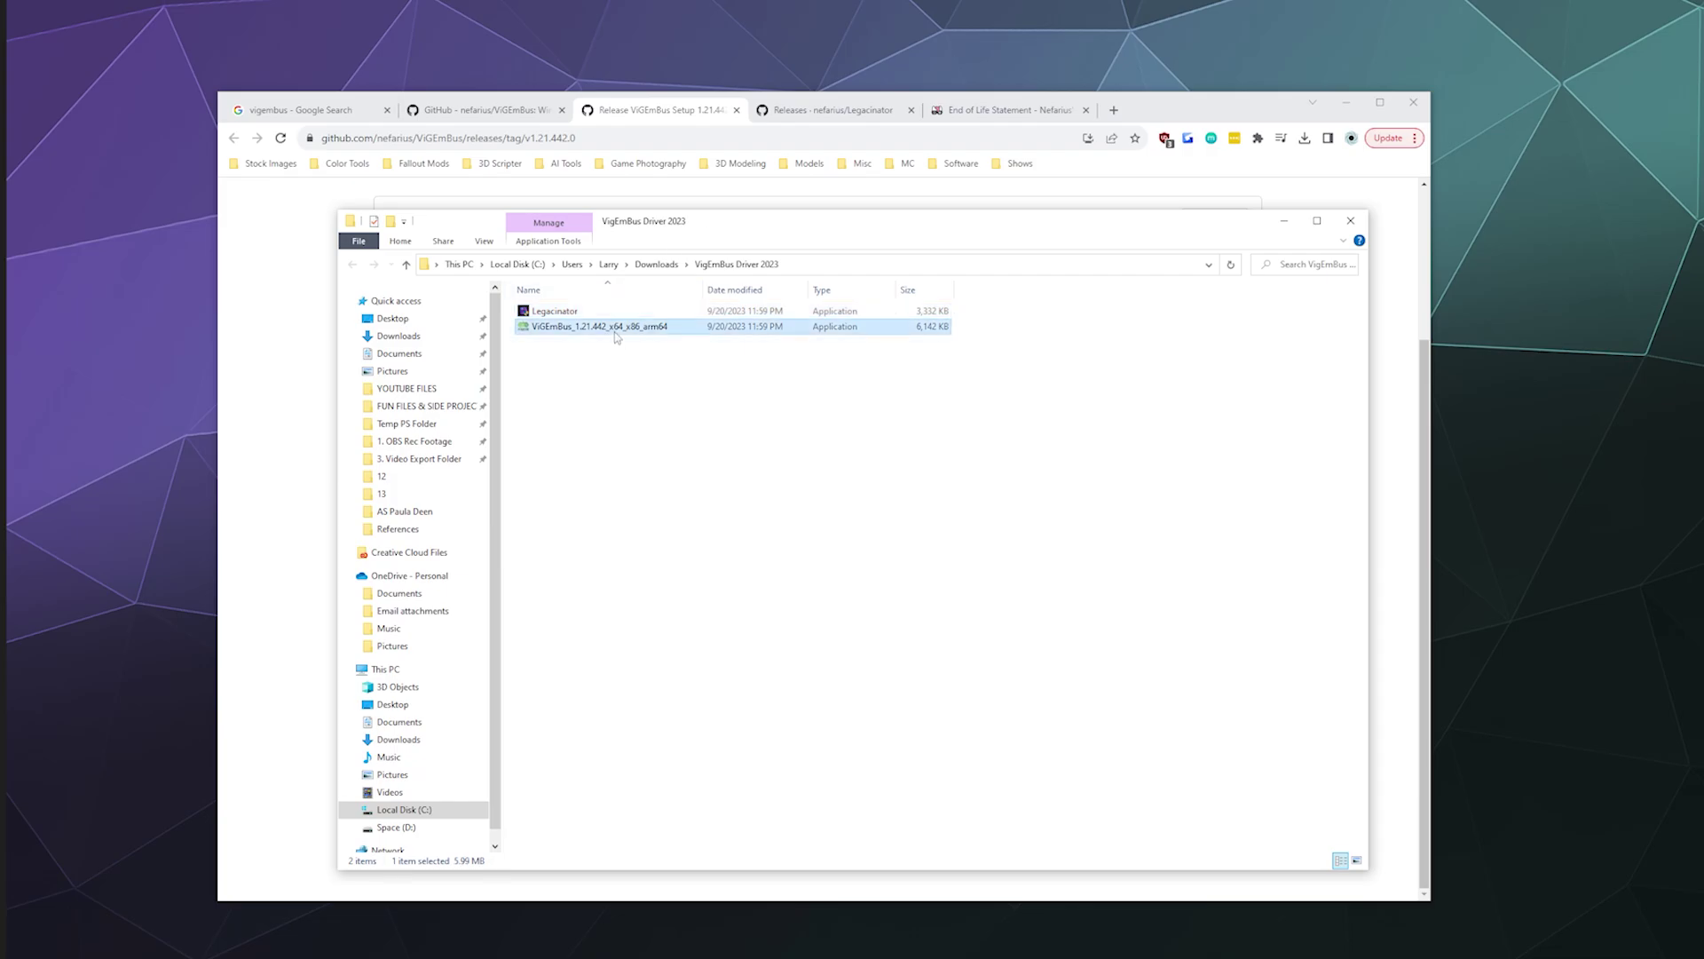
{"action": "left_click", "coordinate": [568, 312]}
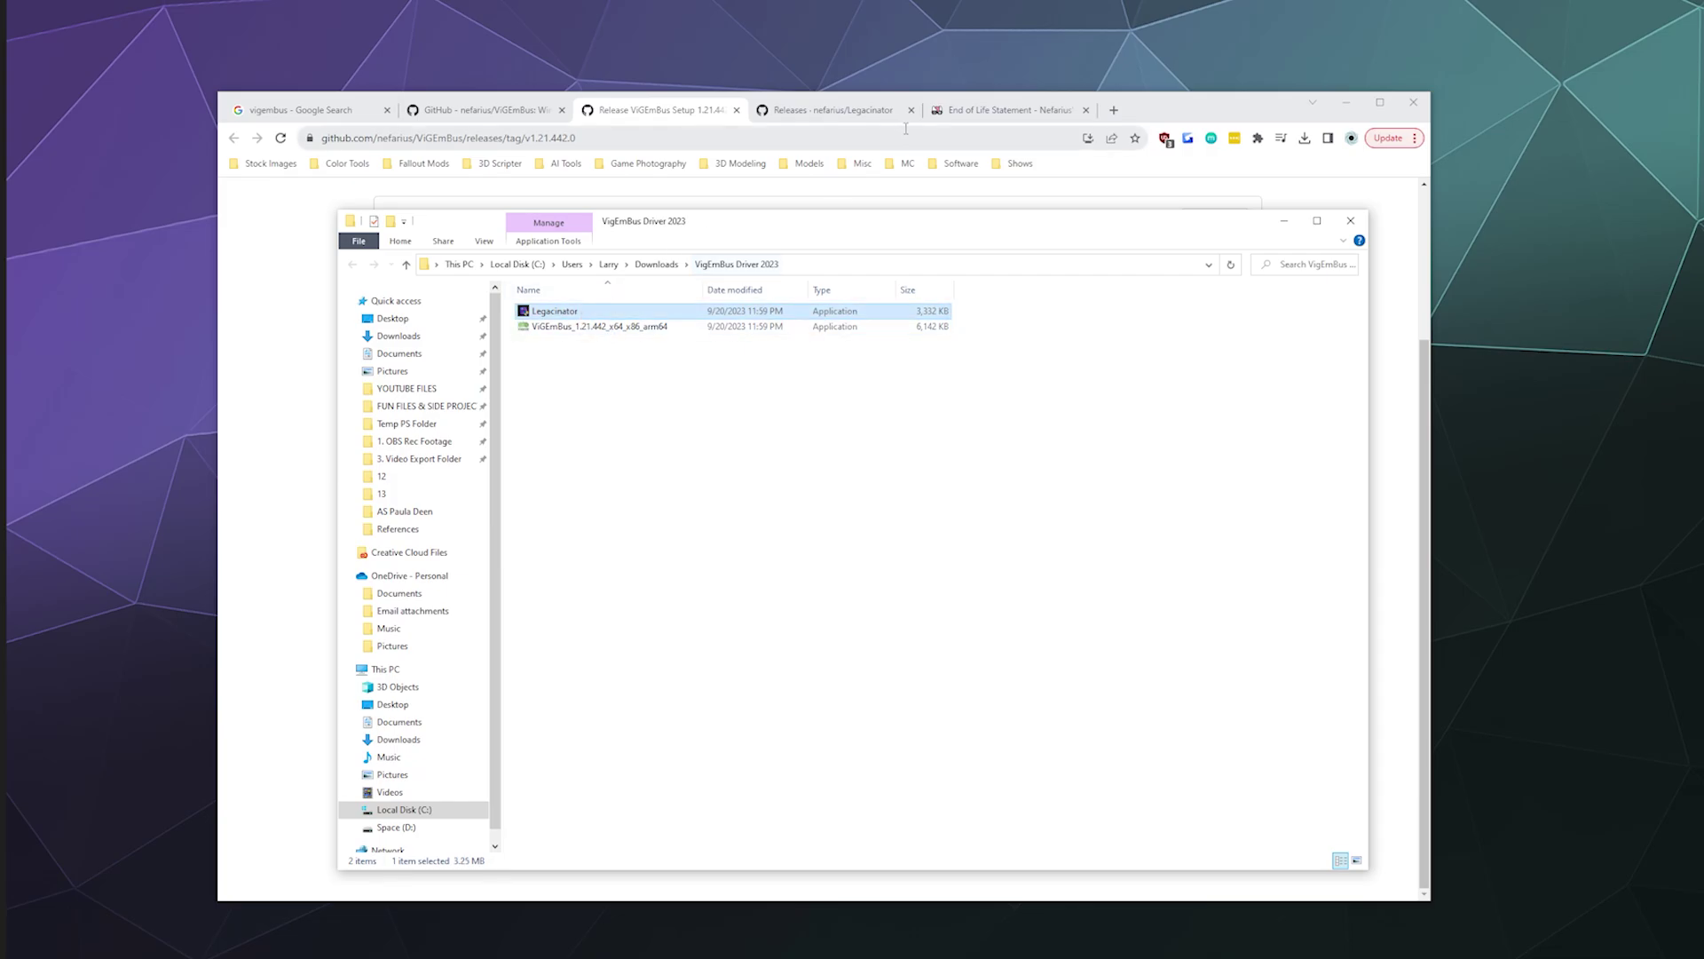
{"action": "left_click", "coordinate": [833, 110]}
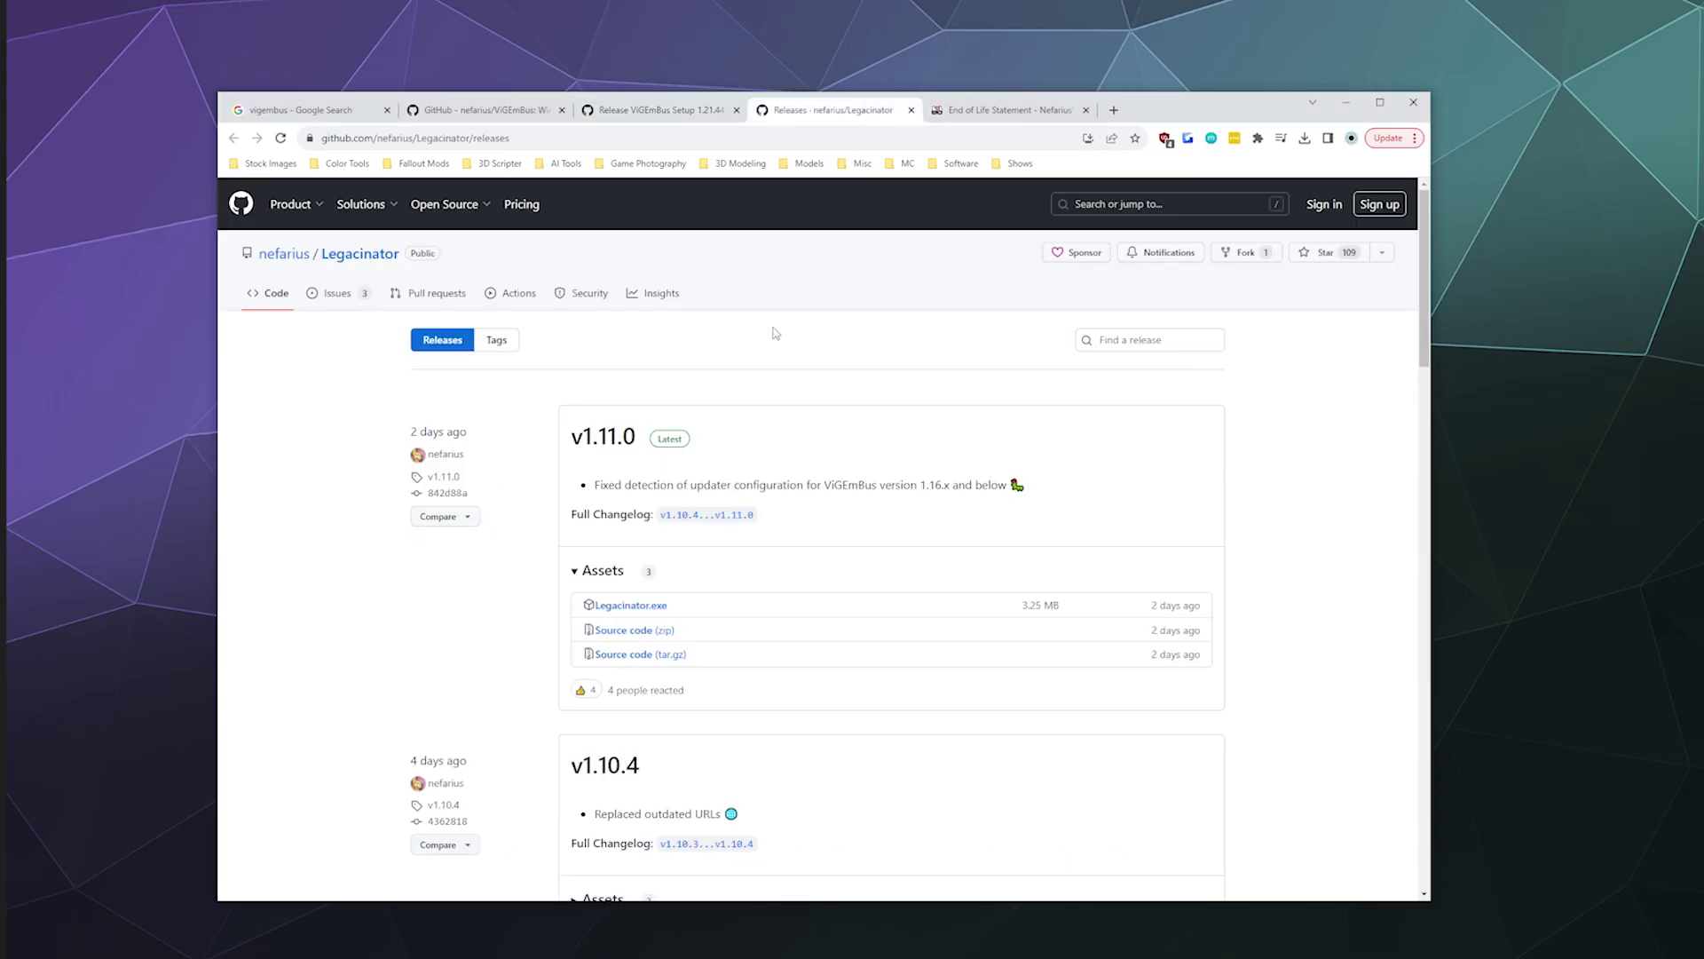
{"action": "key", "text": "alt+Tab"}
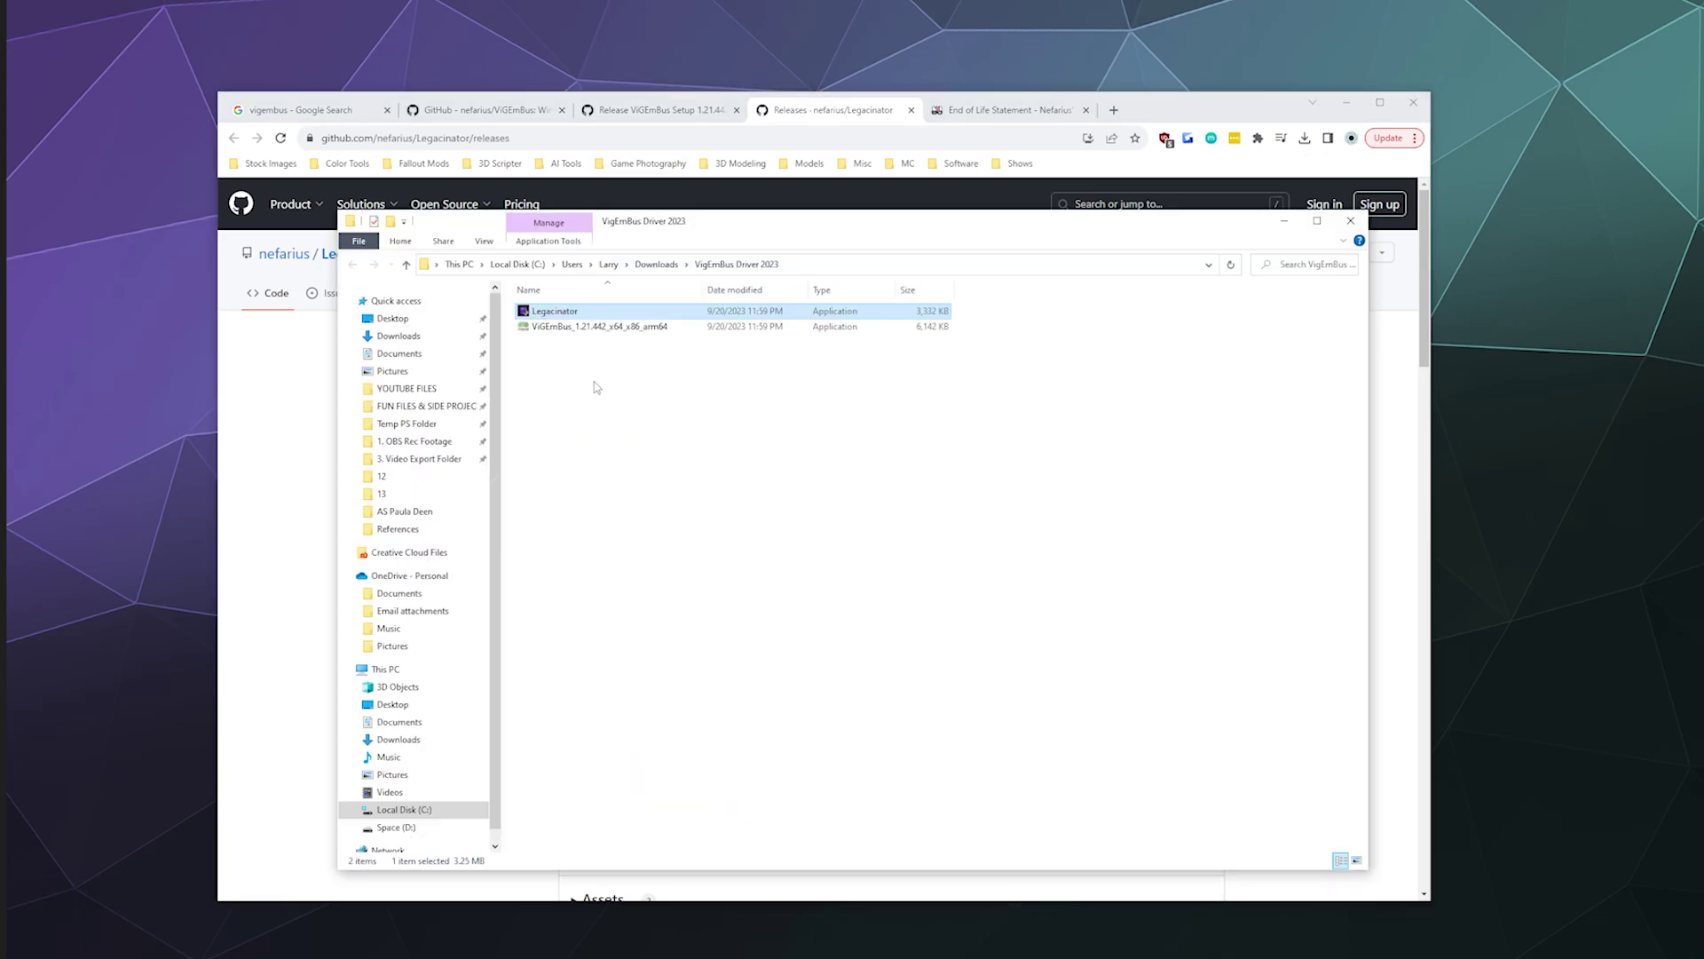
Step: Run the ViGEmBus_1.21.442 installer, agree to the license, and finish the driver installation
{"action": "double_click", "coordinate": [568, 327]}
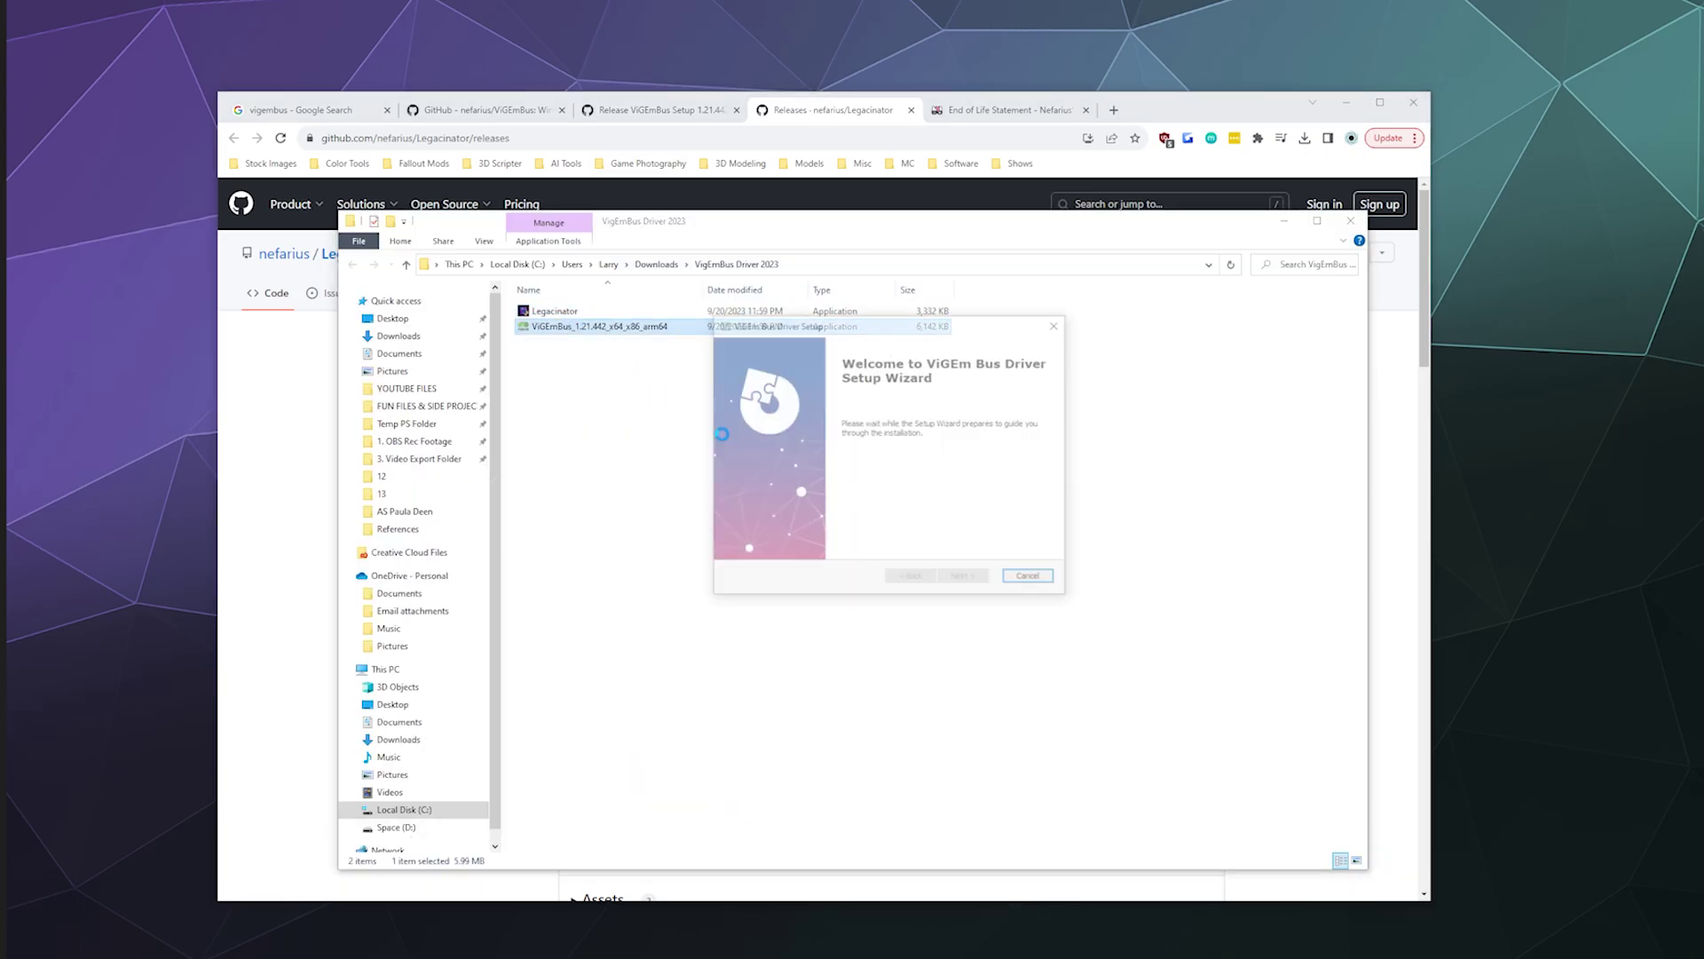
{"action": "left_click", "coordinate": [958, 575]}
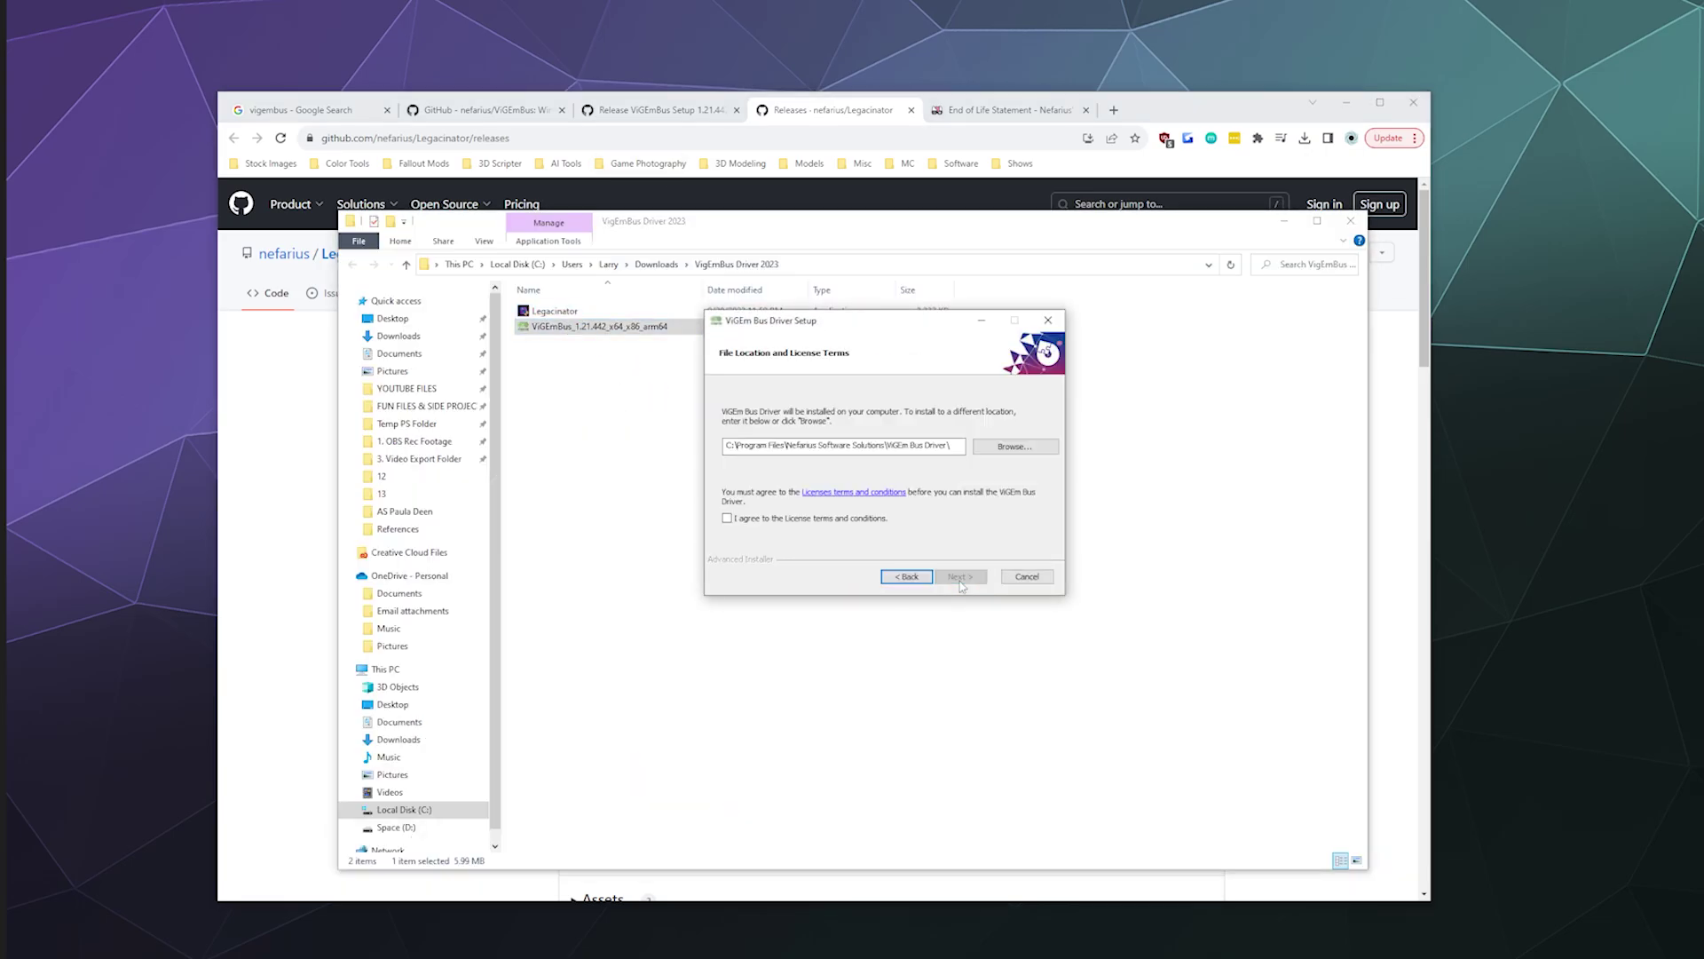
{"action": "left_click", "coordinate": [792, 518]}
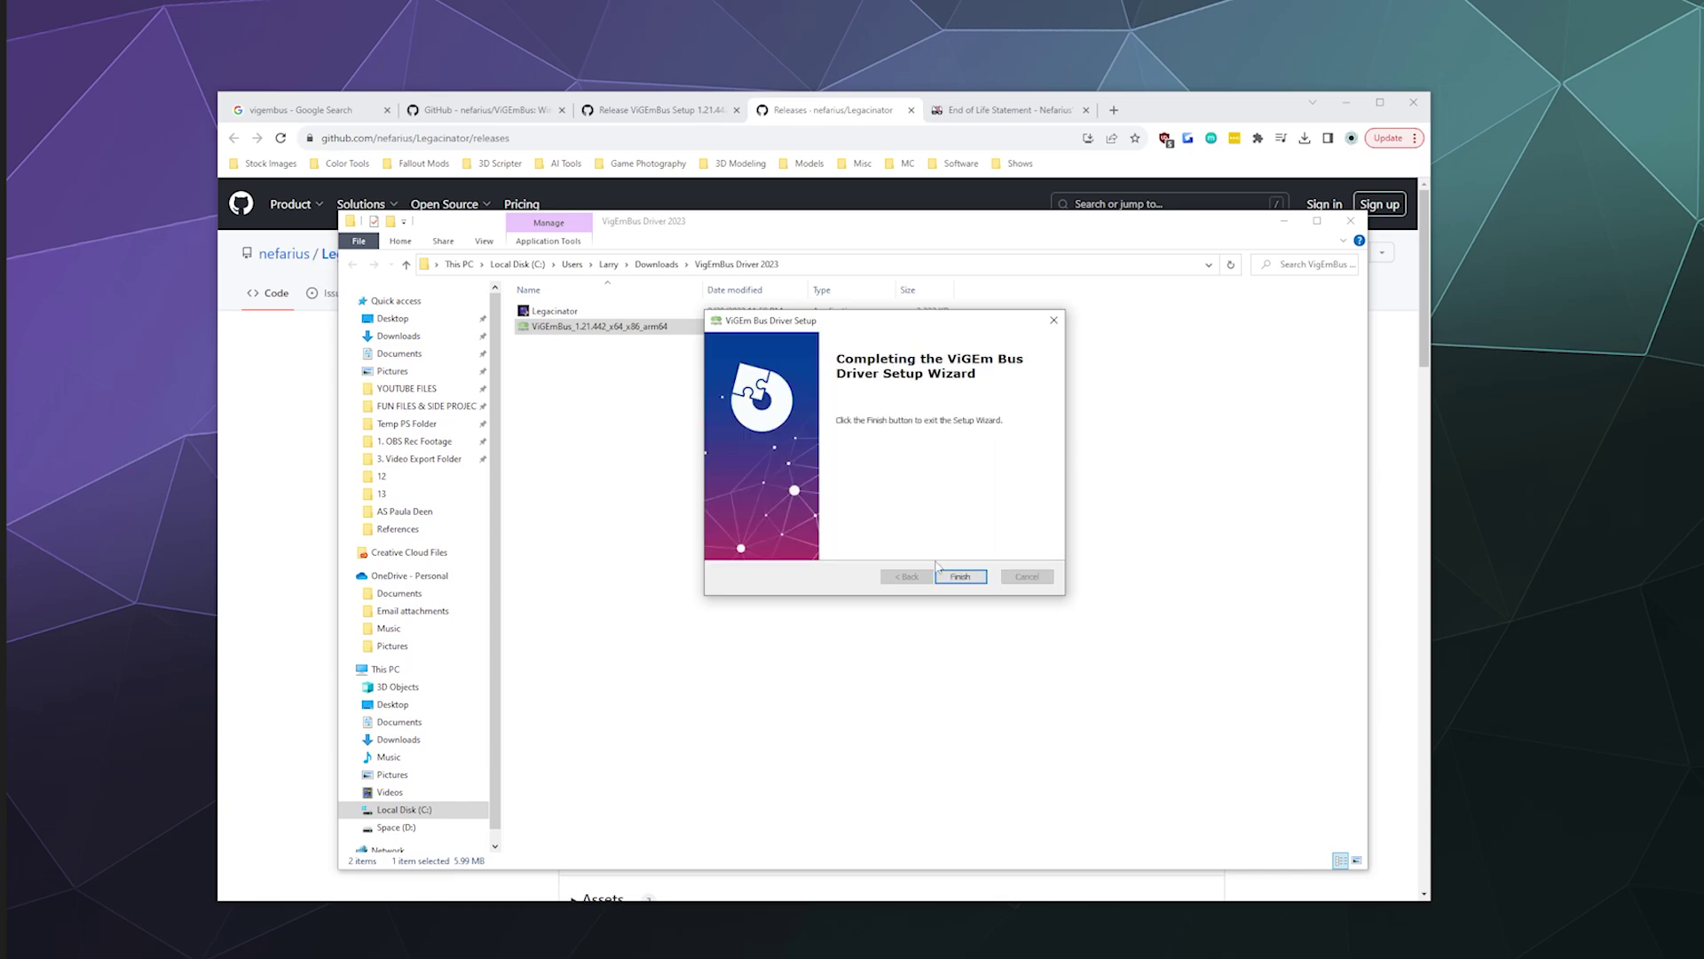
{"action": "left_click", "coordinate": [960, 578]}
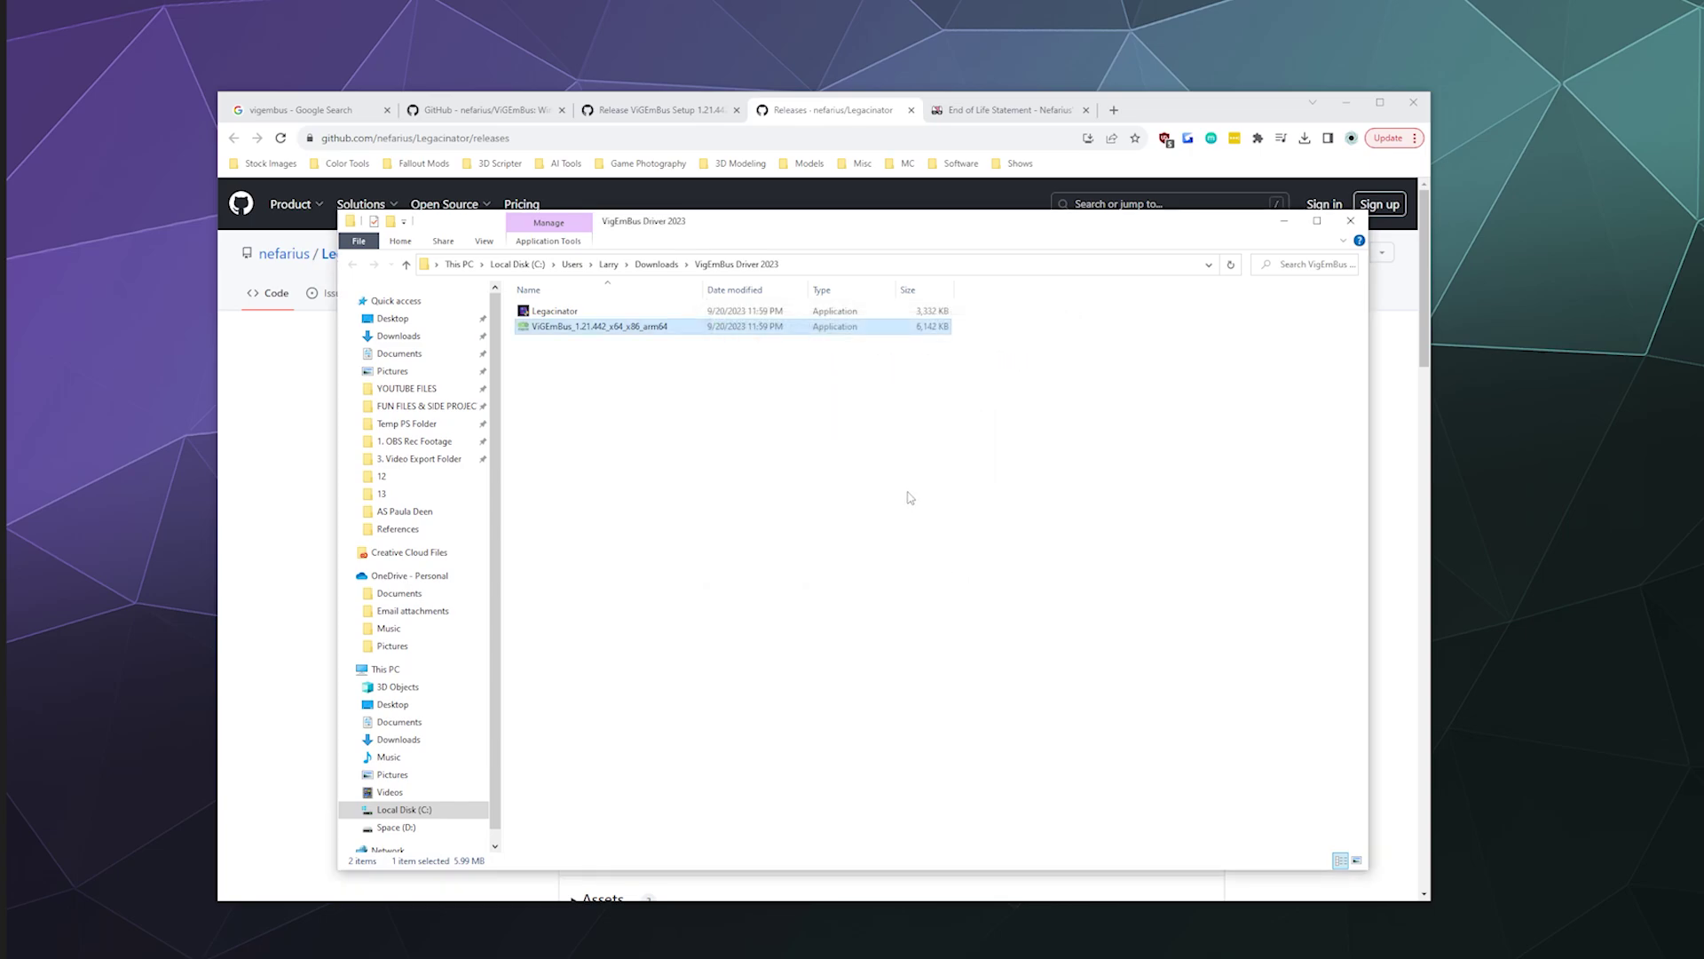
{"action": "left_click", "coordinate": [663, 316]}
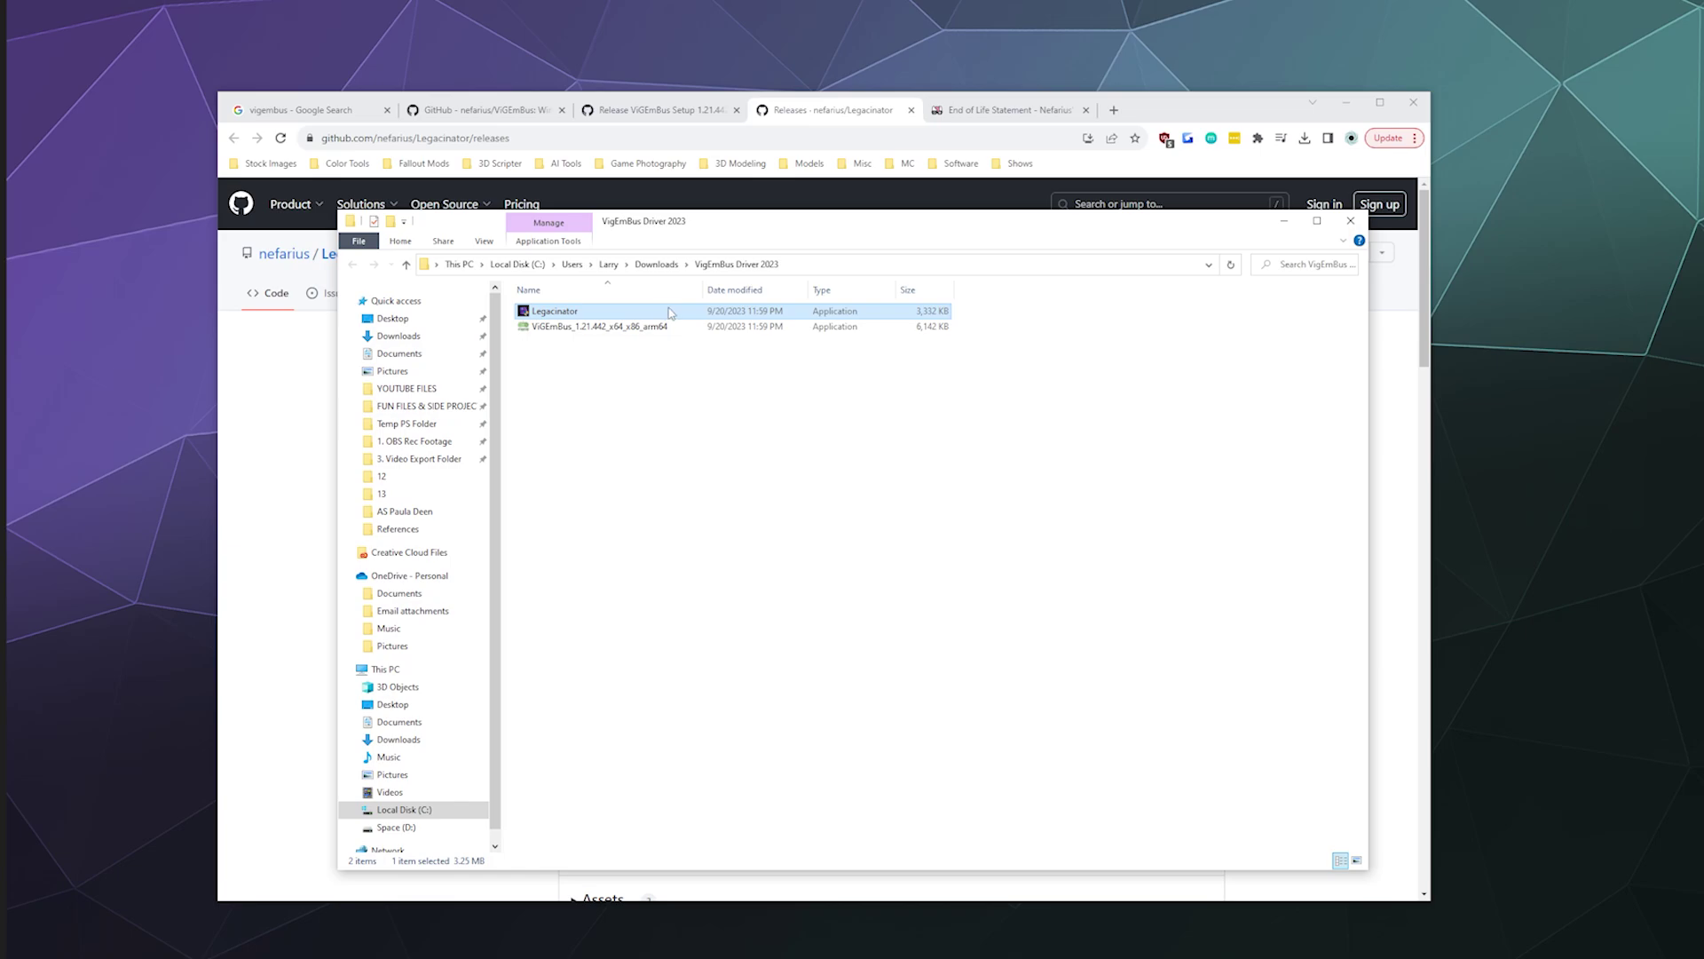
{"action": "left_click", "coordinate": [550, 328]}
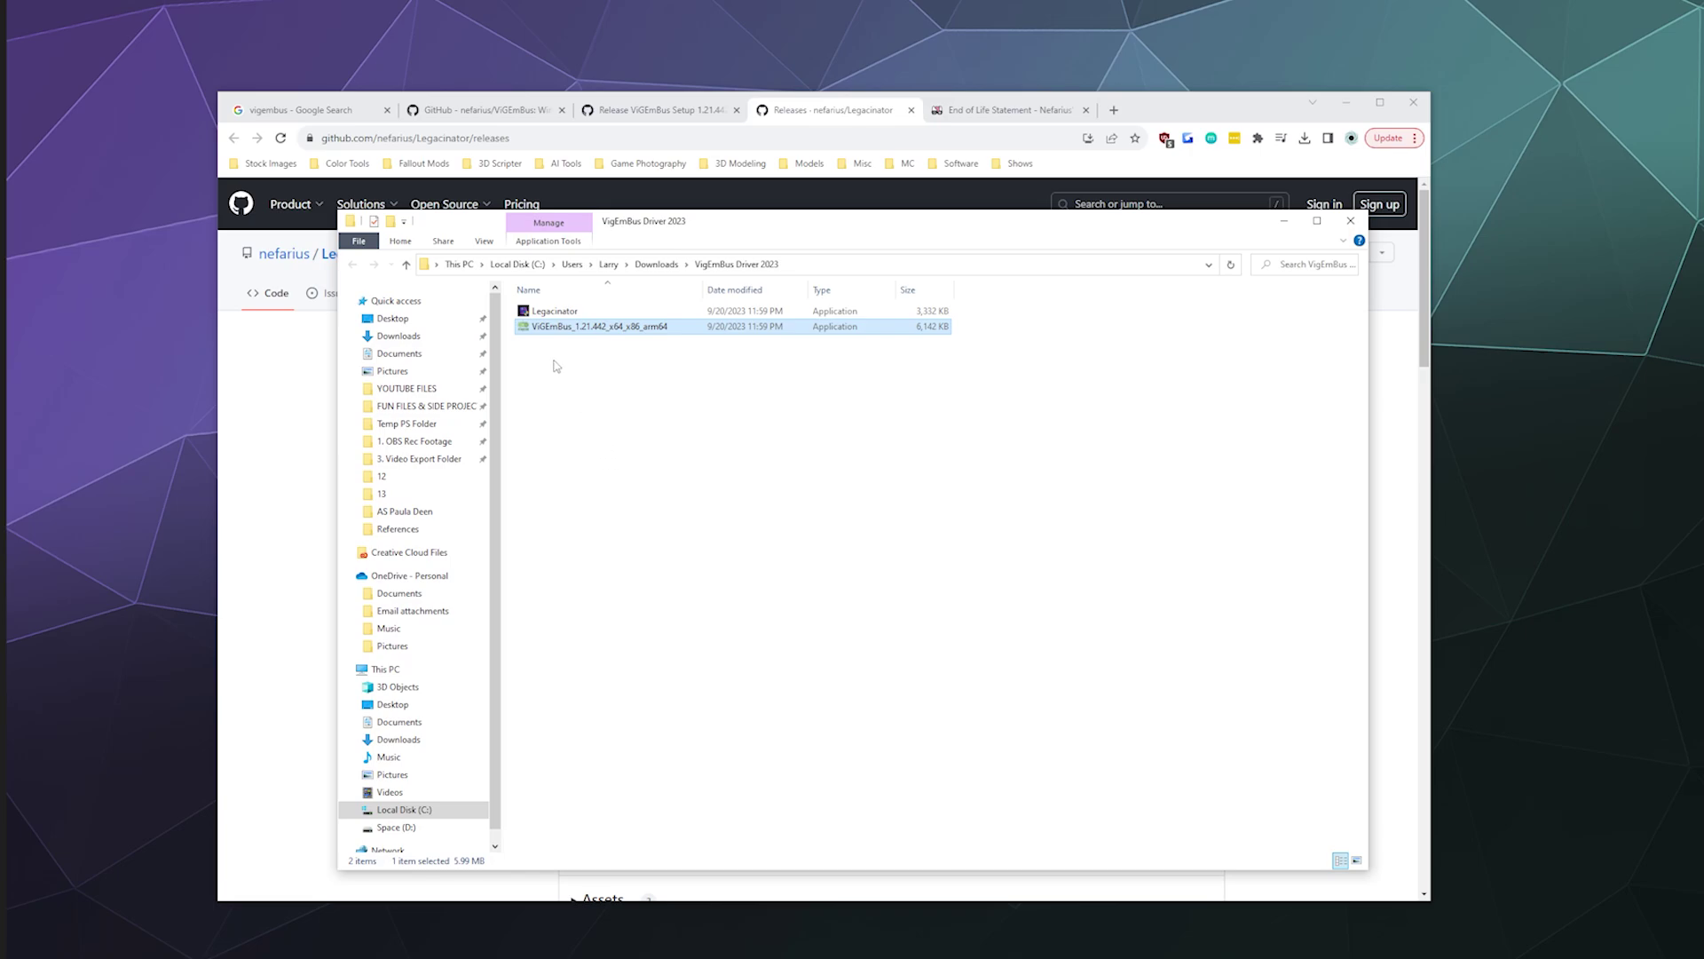
{"action": "left_click", "coordinate": [555, 313]}
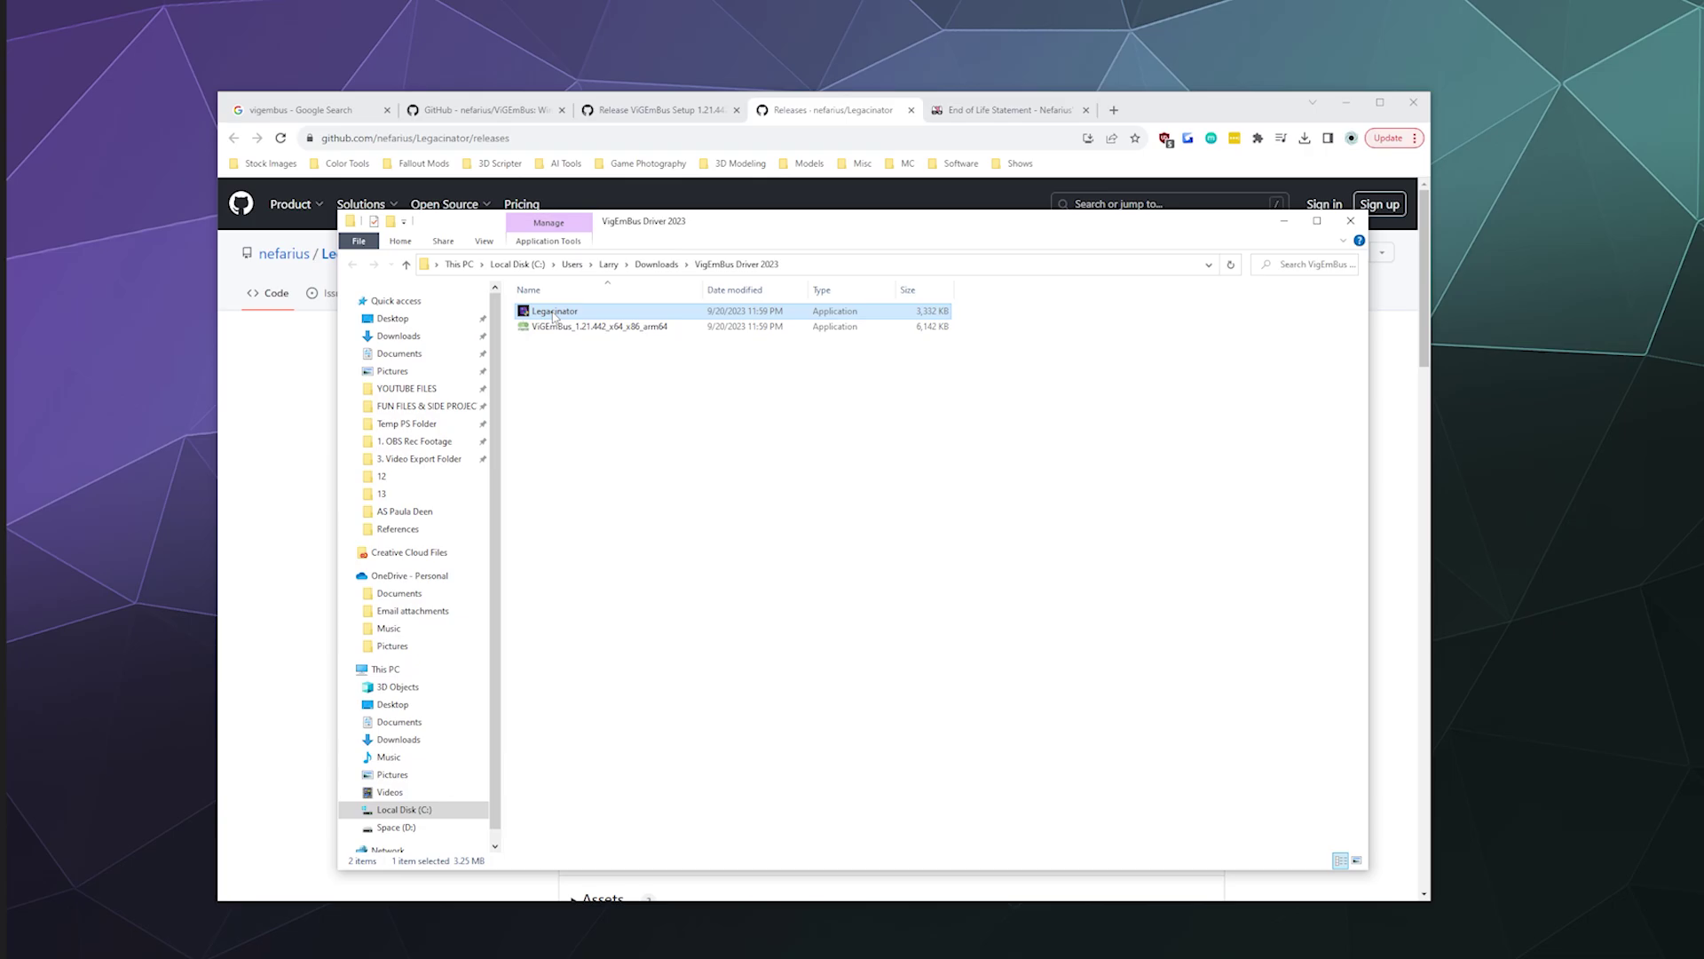
Step: Run Legacinator and fix the 'Outdated ViGEmBus Updater Configuration found' issue, acknowledging the all-good result
{"action": "double_click", "coordinate": [555, 312]}
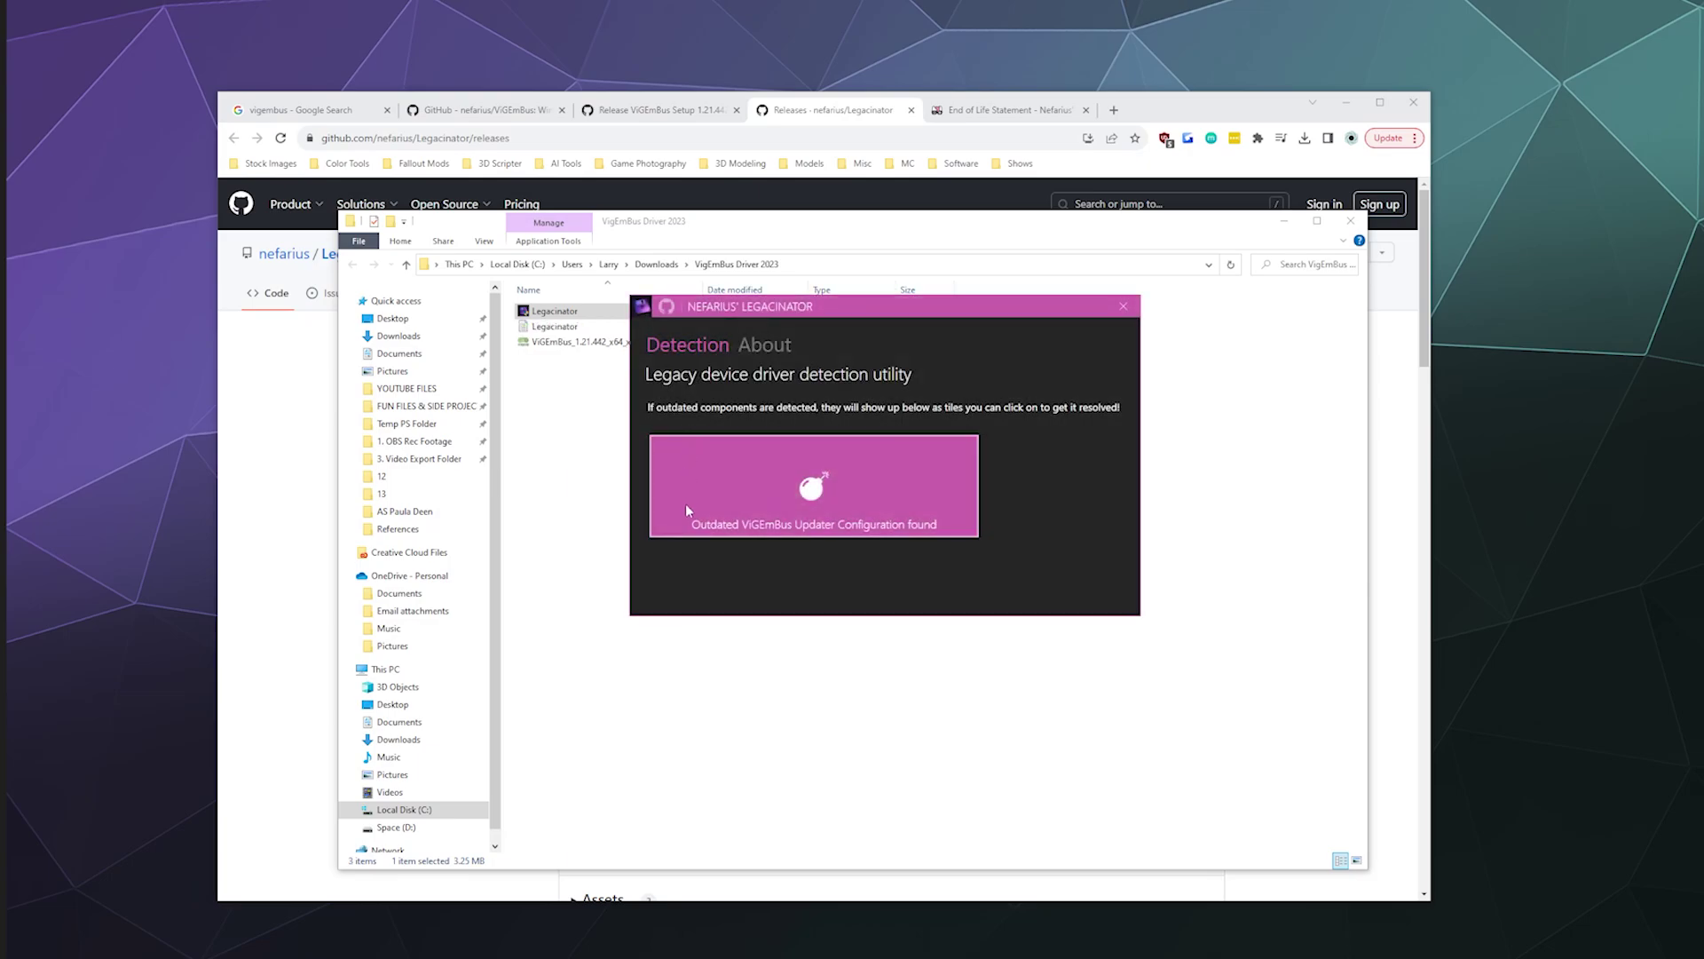
{"action": "left_click_drag", "start_coordinate": [935, 311], "coordinate": [926, 359]}
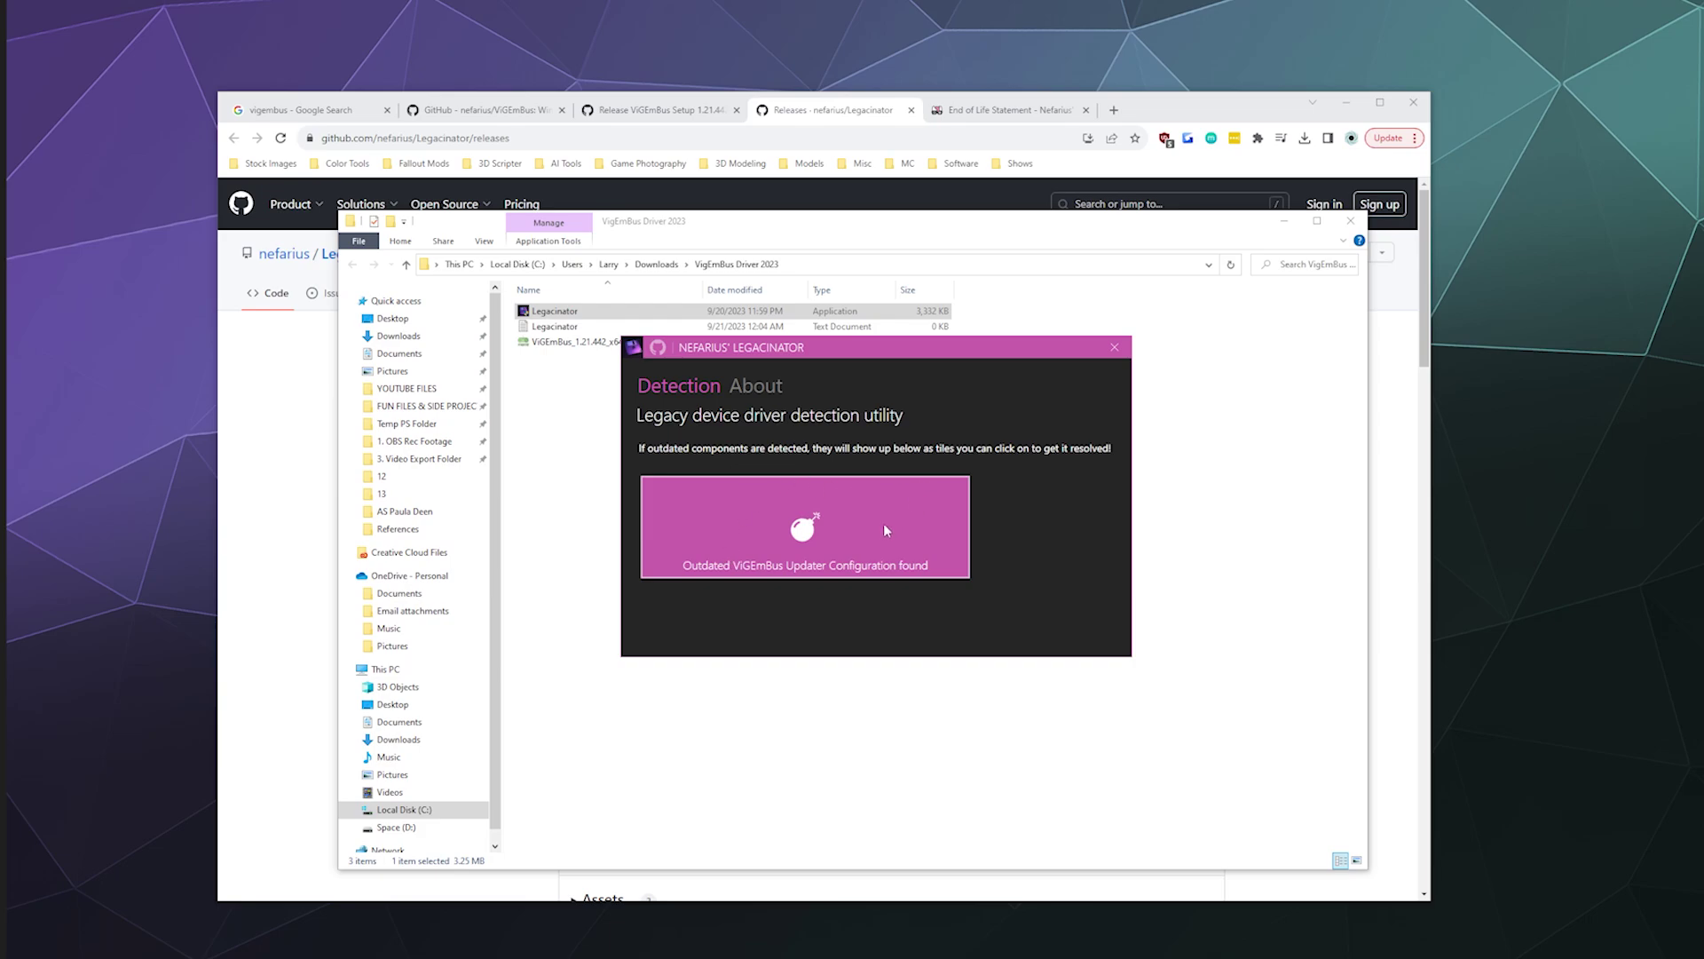
{"action": "left_click", "coordinate": [919, 563]}
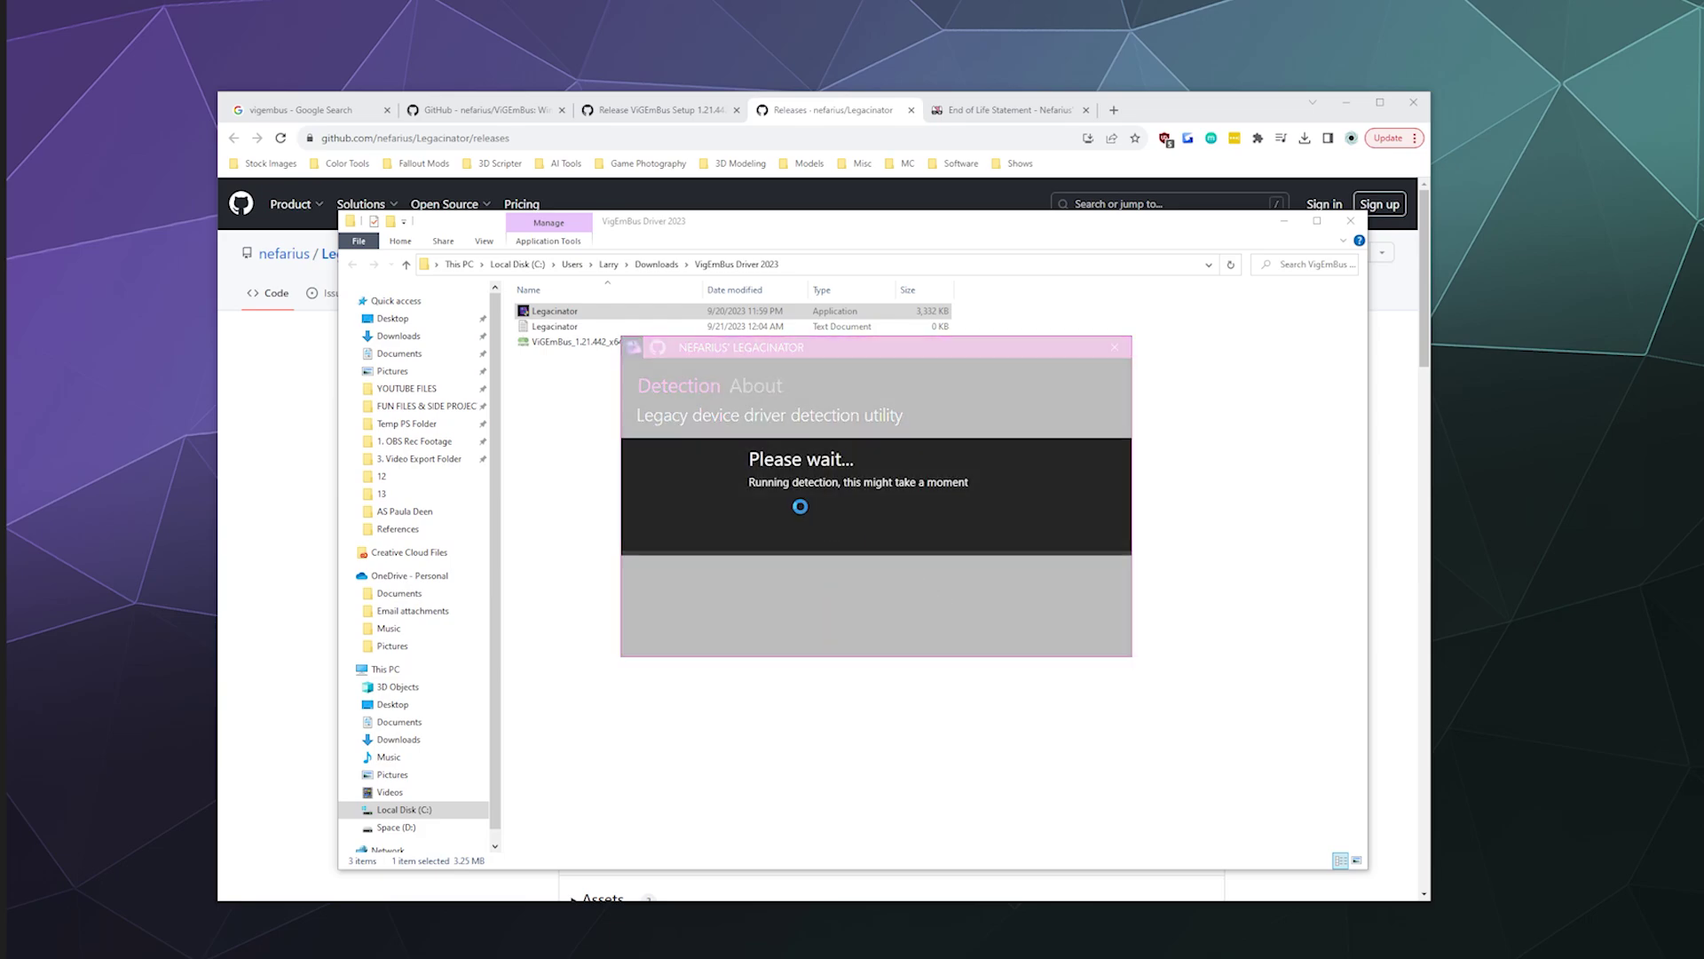
{"action": "left_click", "coordinate": [980, 543]}
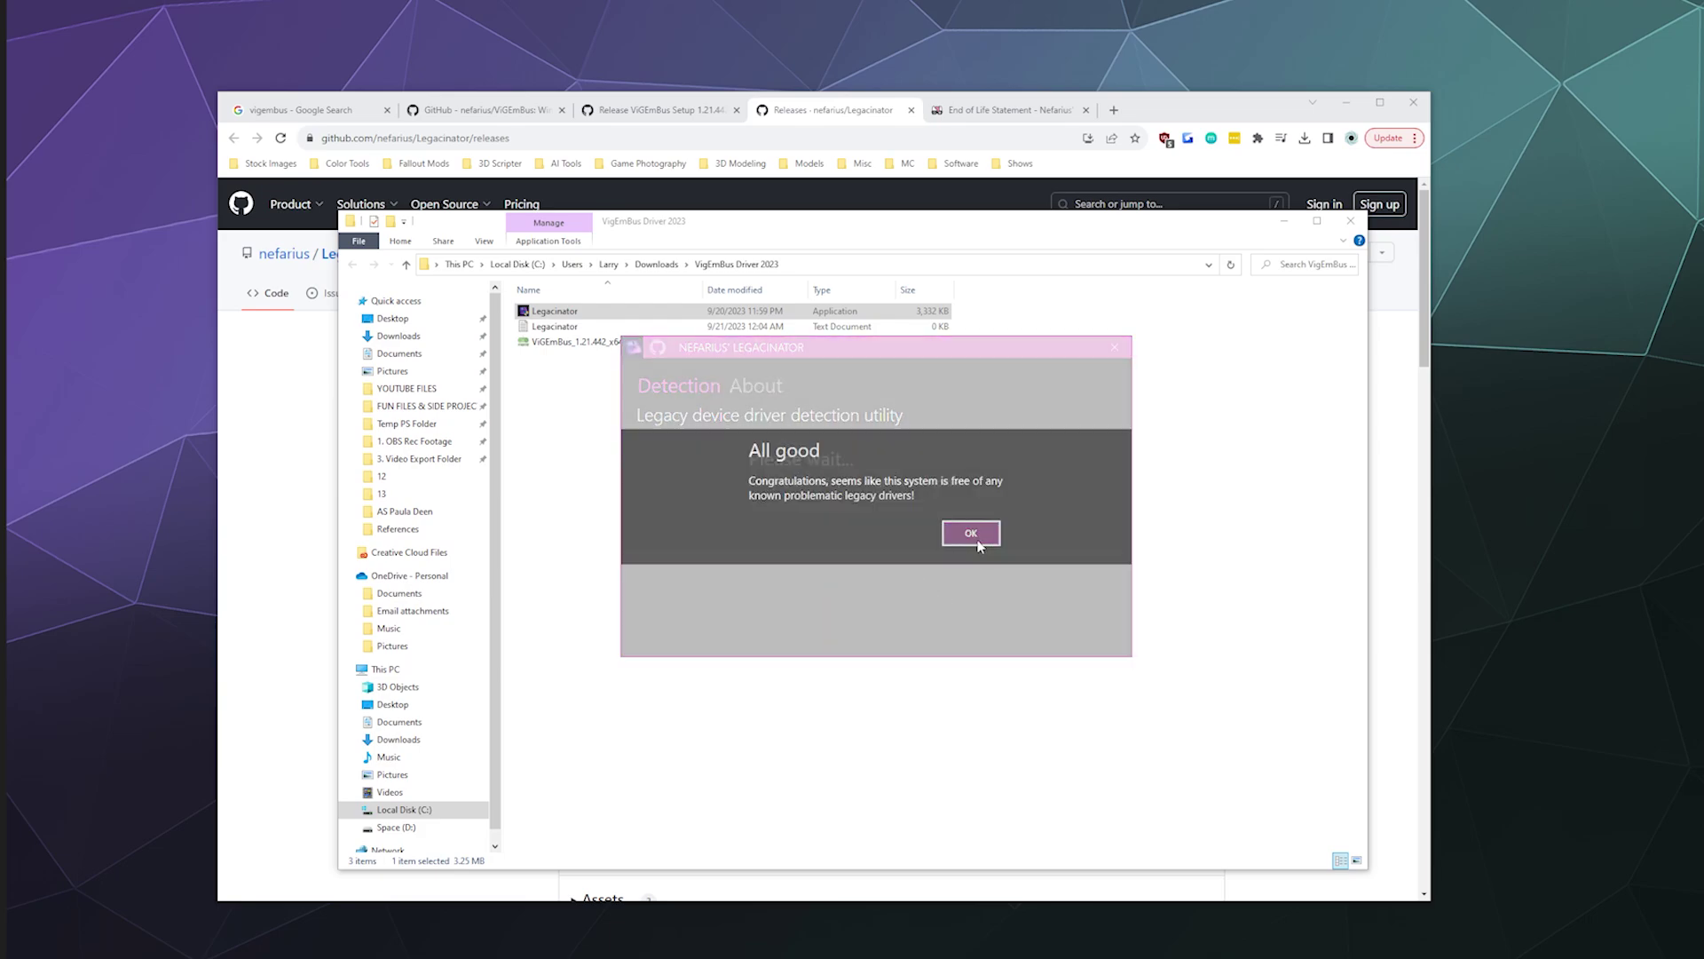
{"action": "left_click", "coordinate": [1111, 349]}
{"action": "left_click", "coordinate": [923, 486]}
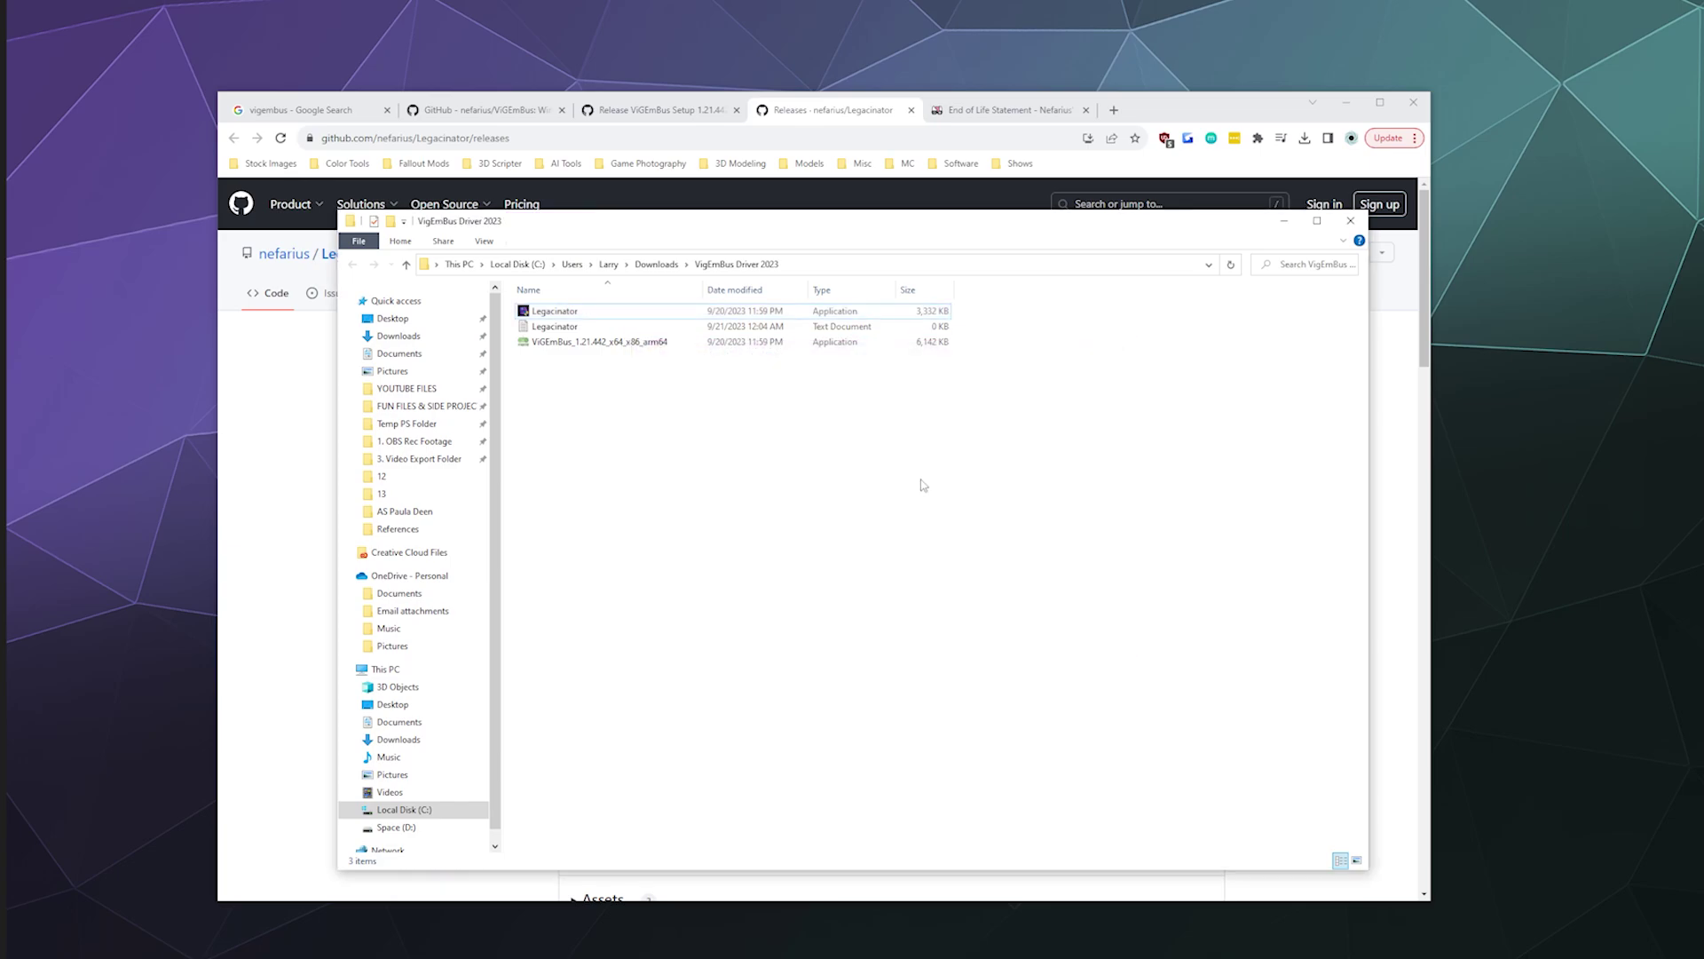